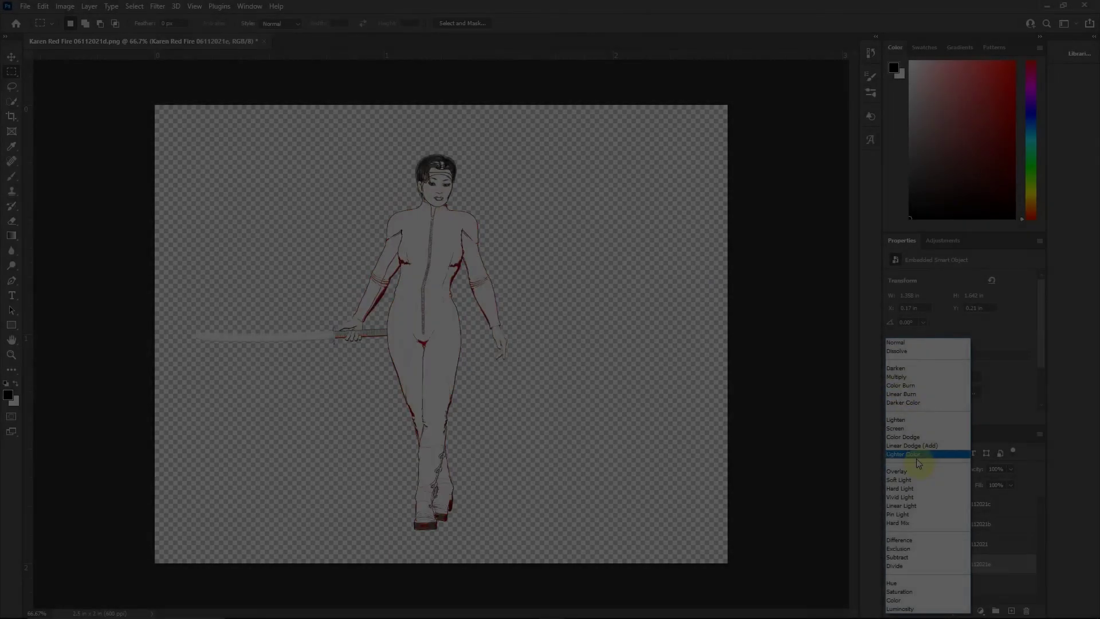
Step: Set the 06112021e layer to Overlay, add a layer mask, and paint it over her forehead
left_click(896, 470)
left_click(964, 610)
key("b")
key("bracketleft")
key("bracketleft")
key("bracketleft")
scroll(515, 223, "up", 2)
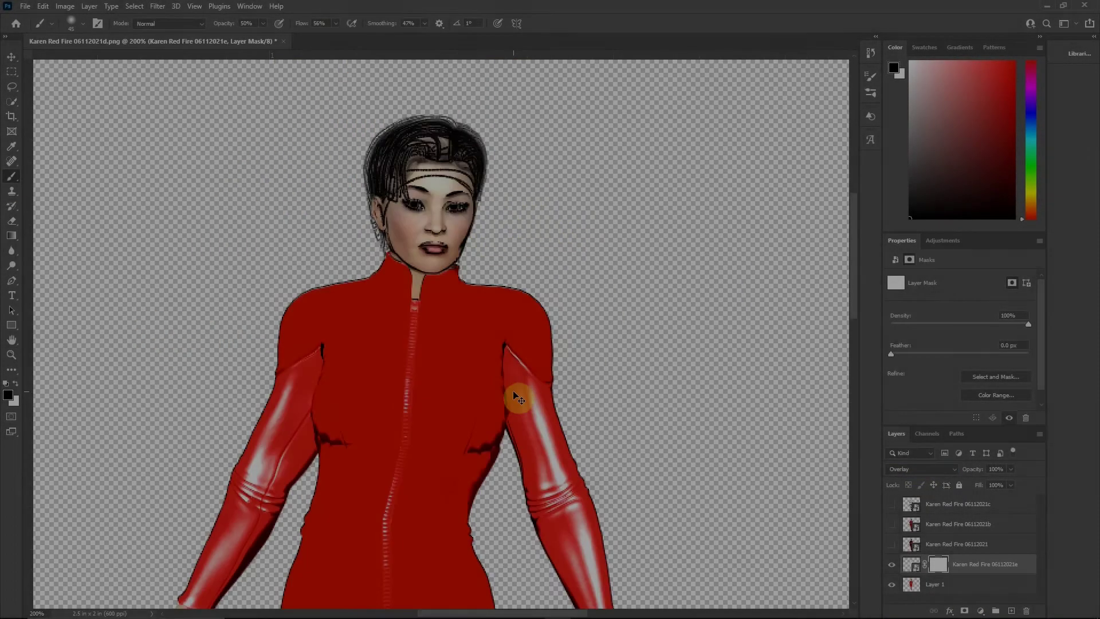
scroll(504, 344, "down", 1)
mouse_move(441, 254)
left_mouse_down()
mouse_move(422, 246)
mouse_move(452, 256)
left_mouse_up()
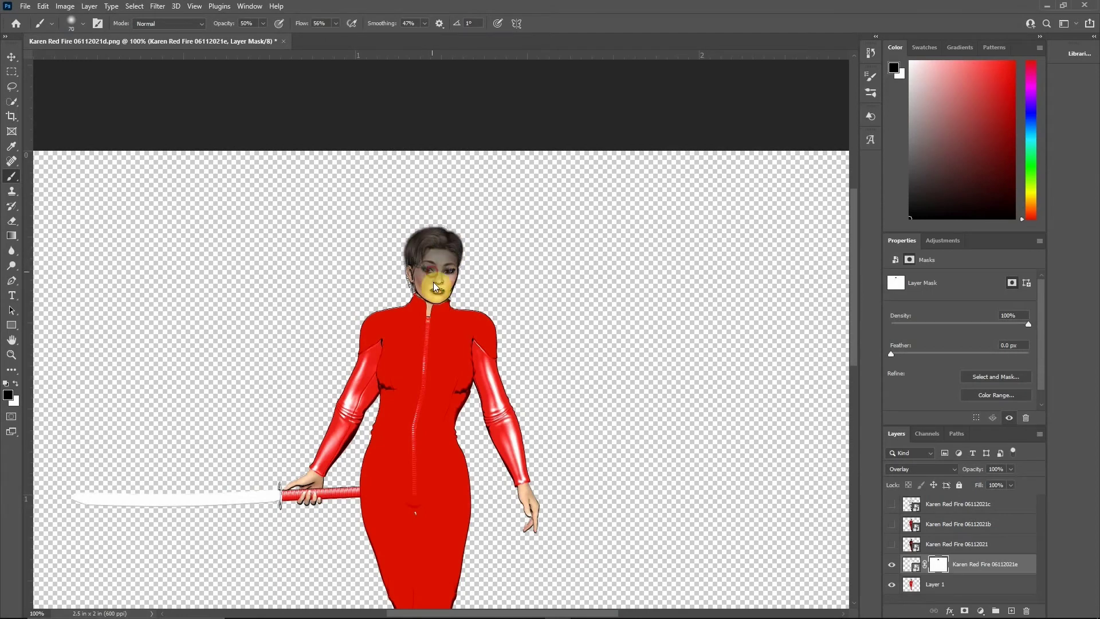
scroll(850, 353, "down", 2)
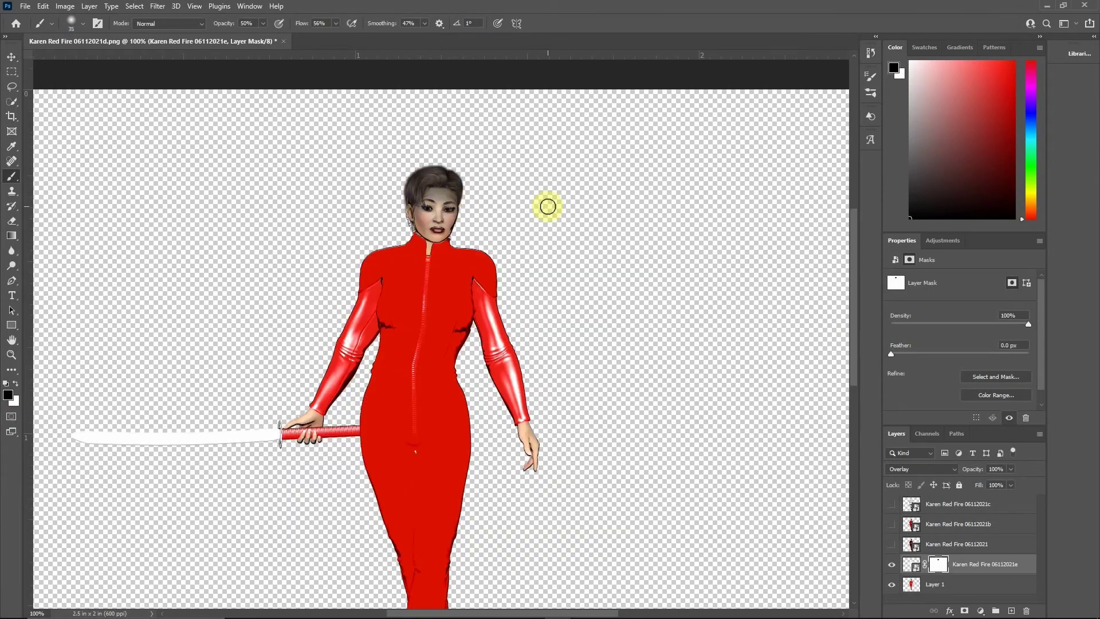
Step: Add a new Layer 2 filled with white and set it to Overlay
left_click(1011, 611)
key("ctrl+BackSpace")
left_click(920, 469)
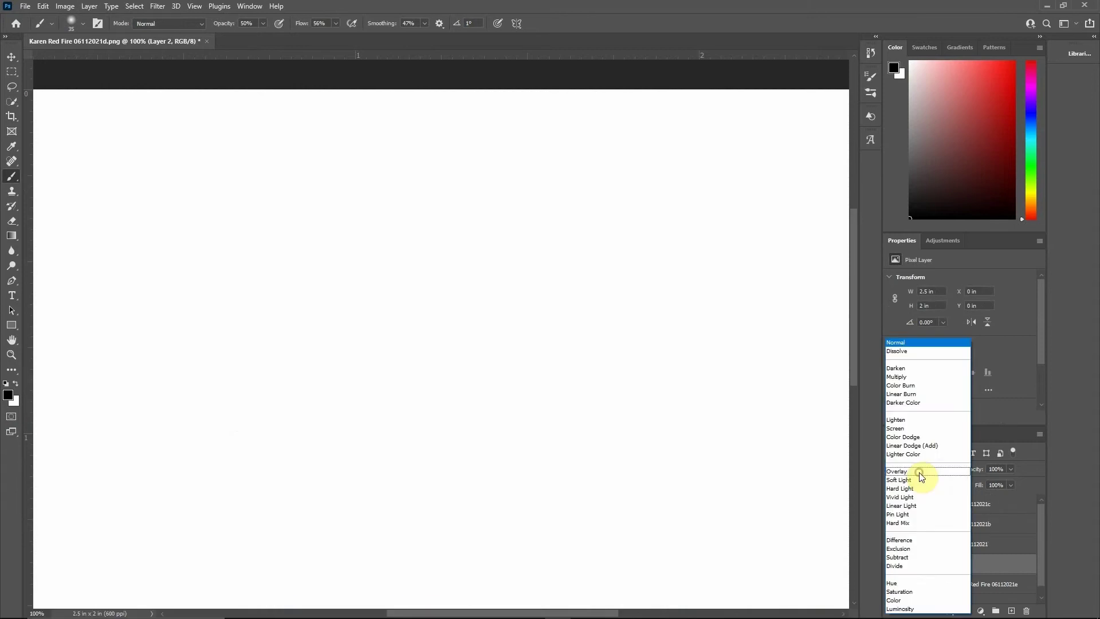
left_click(953, 481)
Step: Load the figure's outline from Layer 1 and mask Layer 2 to her shape
left_click(891, 564)
left_click(911, 600)
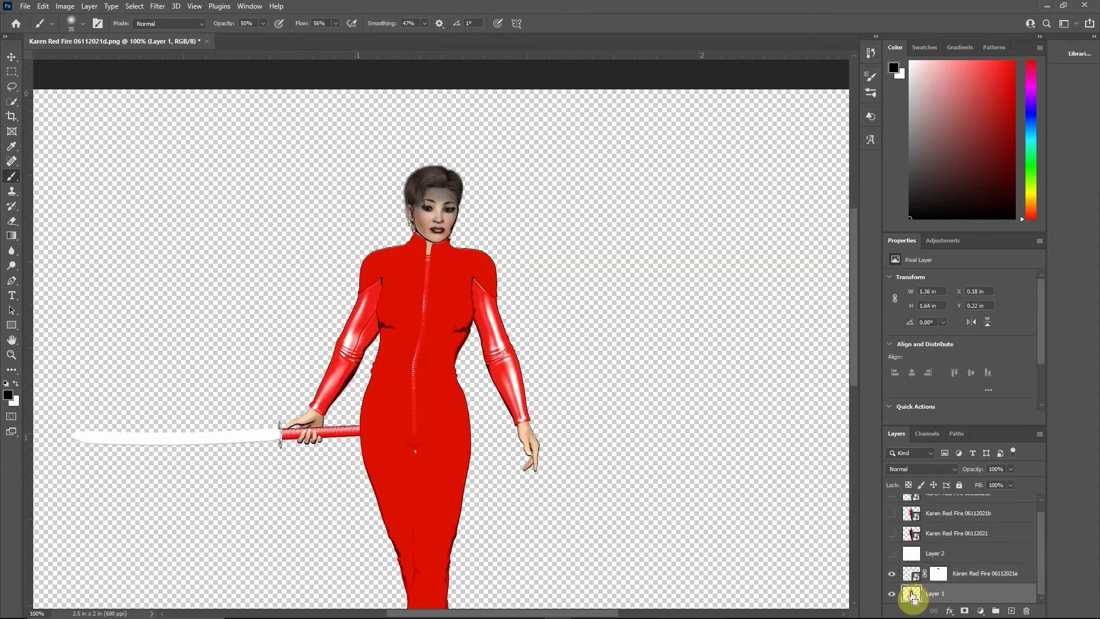
left_click(891, 573)
left_click(891, 553)
left_click(959, 553)
left_click(965, 610)
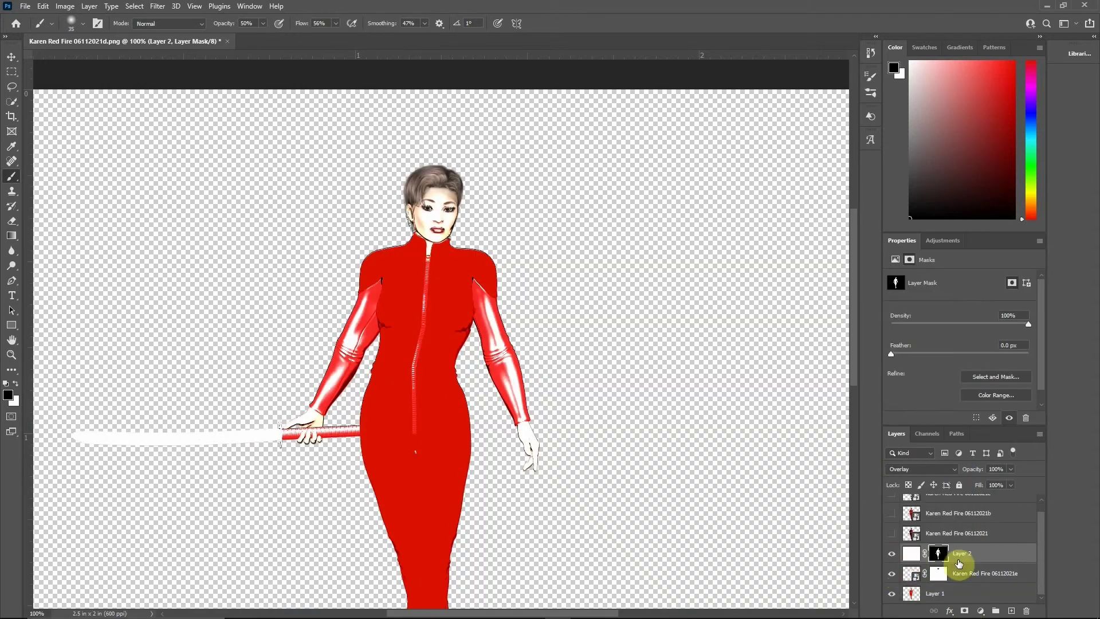
Step: Check Layer 2's opacity, compare the figure with and without it, and select the 06112021c layer
left_click(921, 469)
left_click(1010, 468)
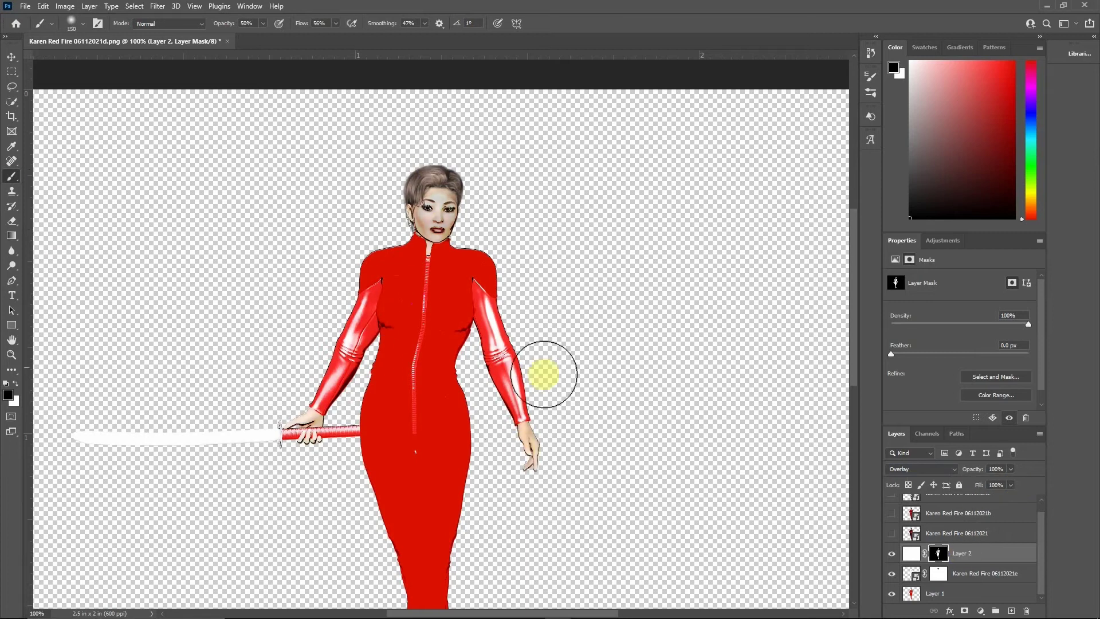
scroll(503, 308, "down", 1)
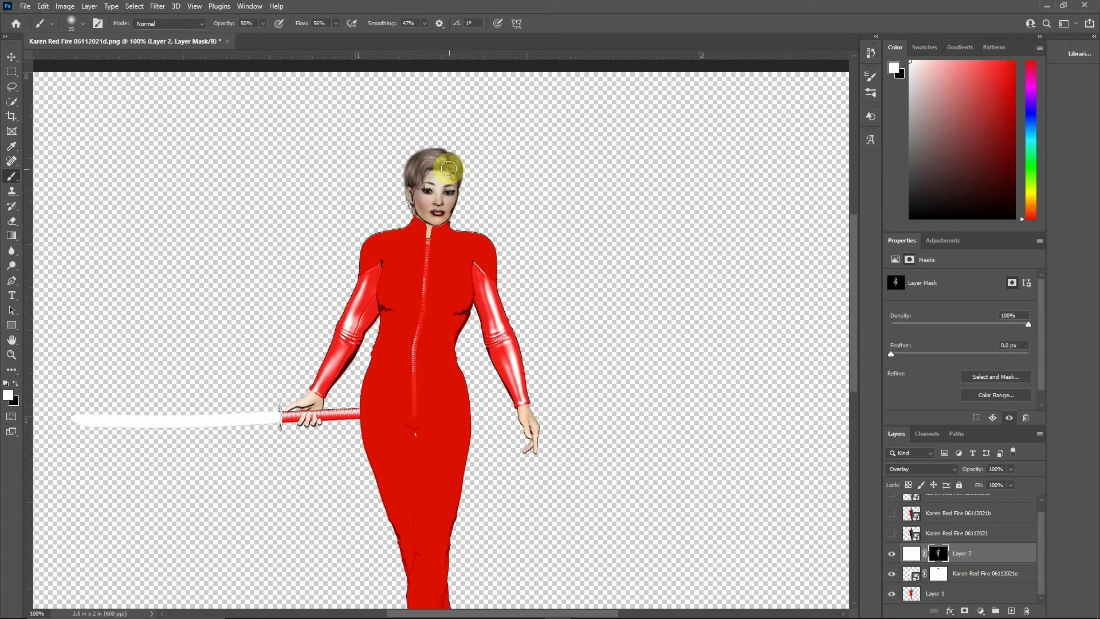
key("ctrl+comma")
key("alt+bracketleft")
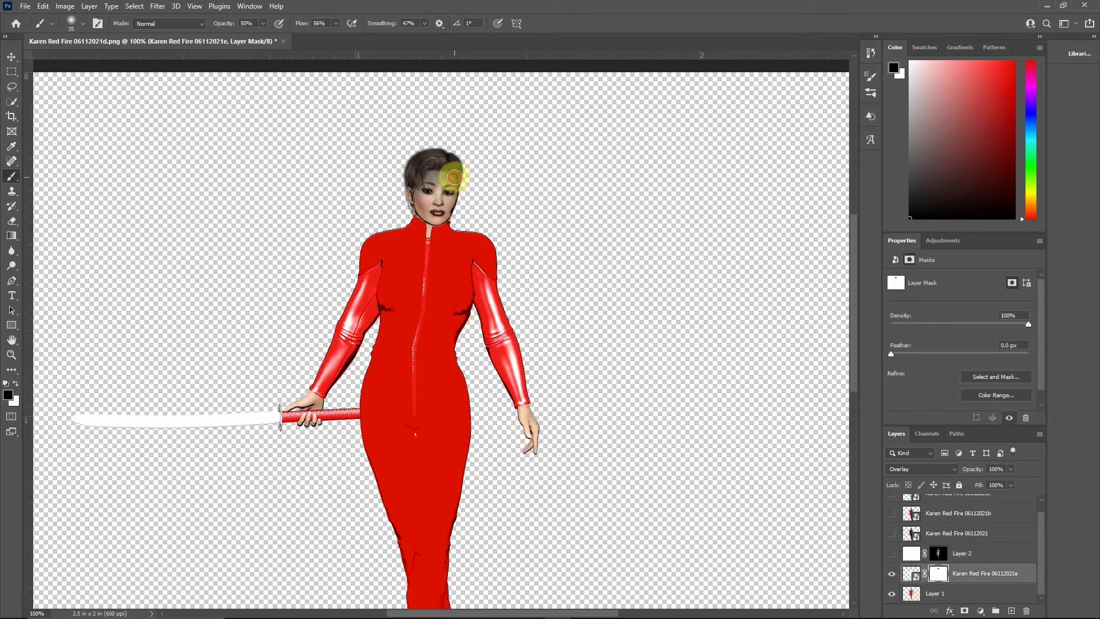
key("ctrl+z")
key("alt+bracketright")
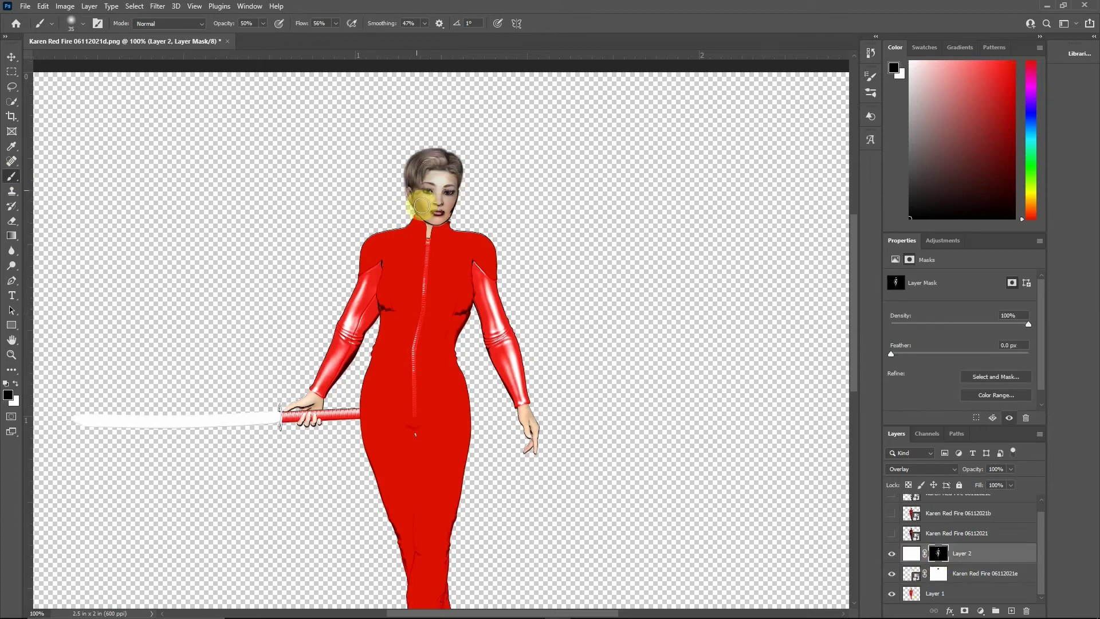
left_click(892, 533)
left_click(945, 494)
Step: Try Divide at 26% opacity on the 06112021c layer, then hide it
left_click(922, 469)
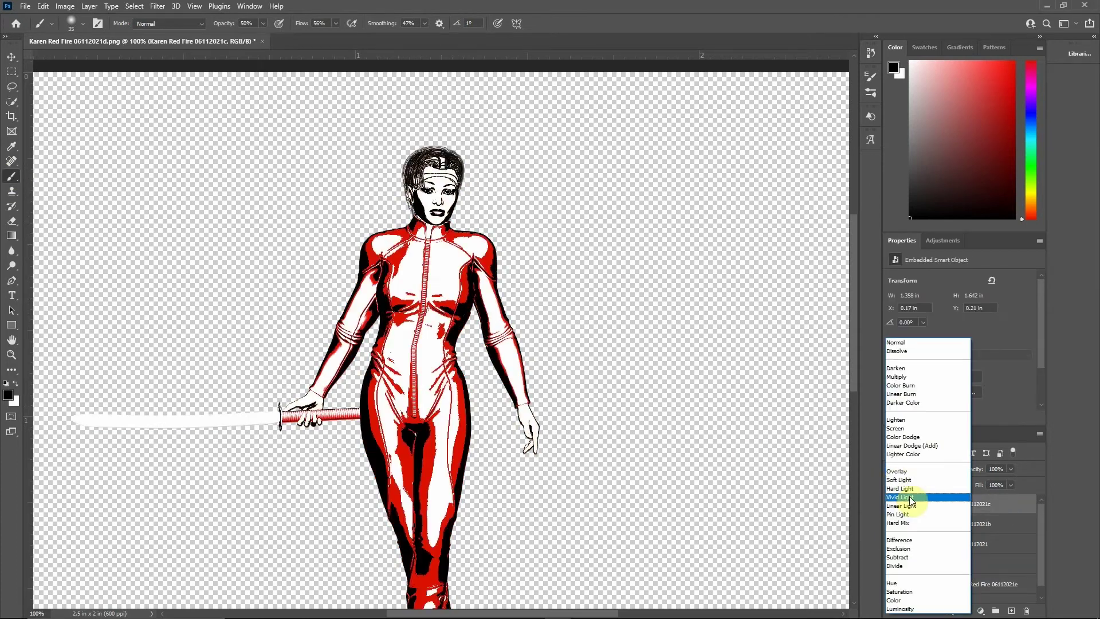
left_click(1008, 447)
left_click_drag(977, 469, 935, 468)
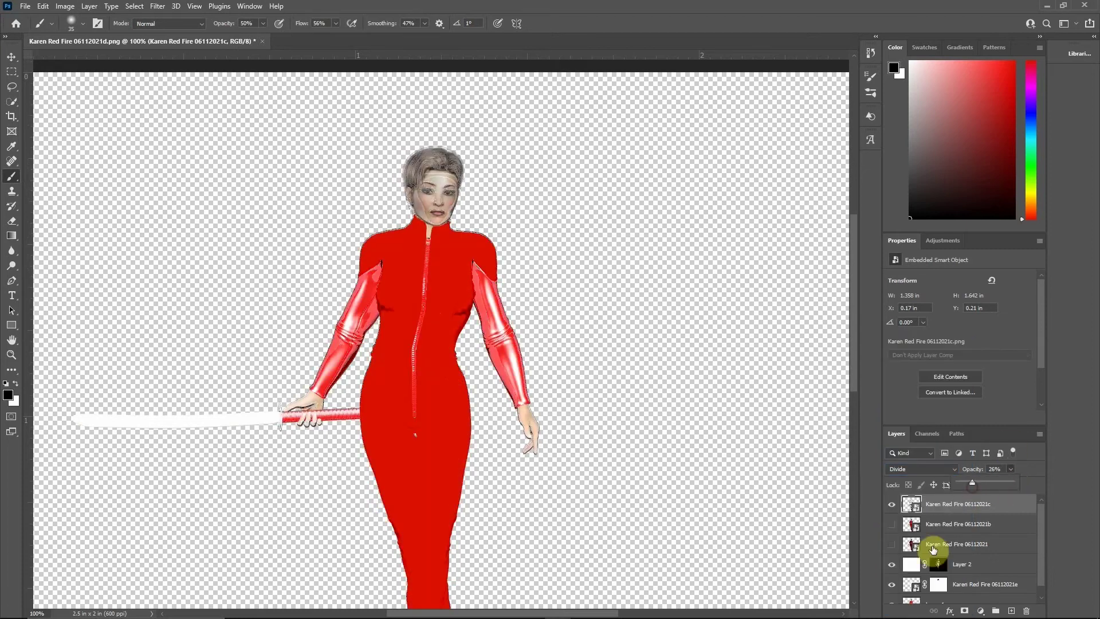
left_click(928, 468)
left_click(923, 544)
left_click(892, 504)
Step: Set the 06112021b layer to Overlay at 13% opacity and add a layer mask
left_click(1003, 523)
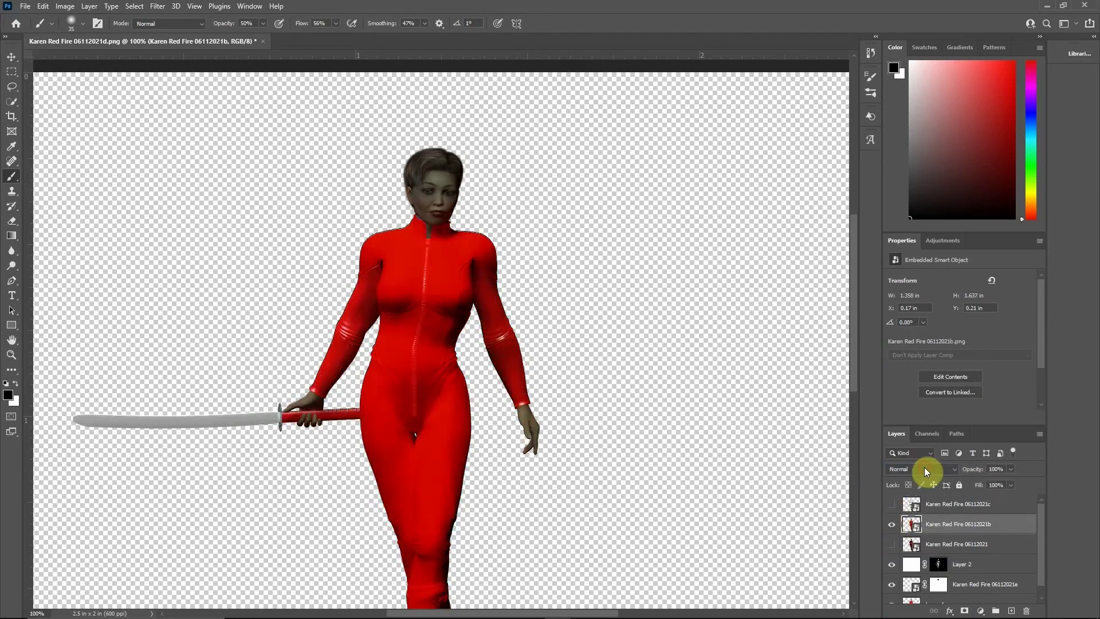
left_click(926, 469)
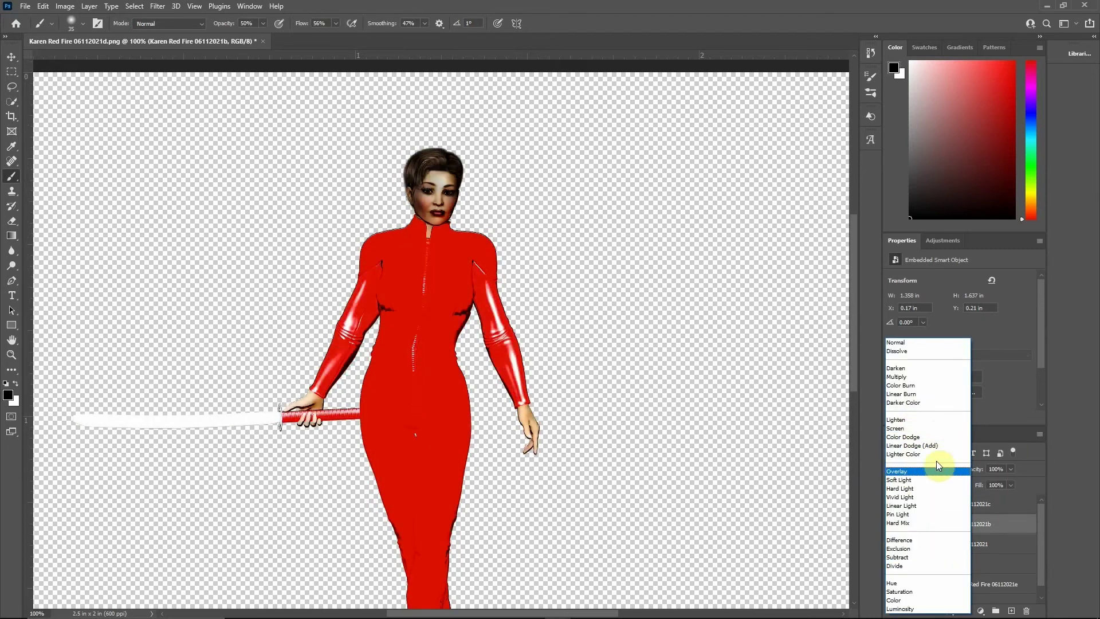
left_click(896, 470)
left_click(1011, 469)
left_click_drag(1014, 481, 964, 486)
left_click(965, 610)
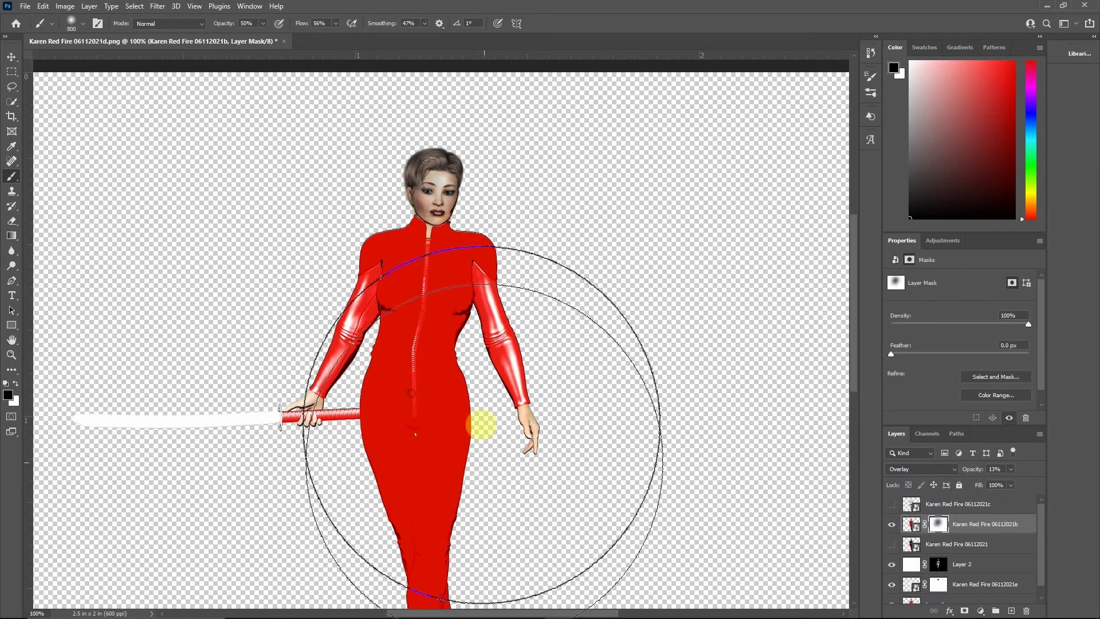
left_click(962, 525)
Step: Preview the Cutout filter in the Filter Gallery, adjusting its levels and edges
left_click(158, 6)
left_click(177, 64)
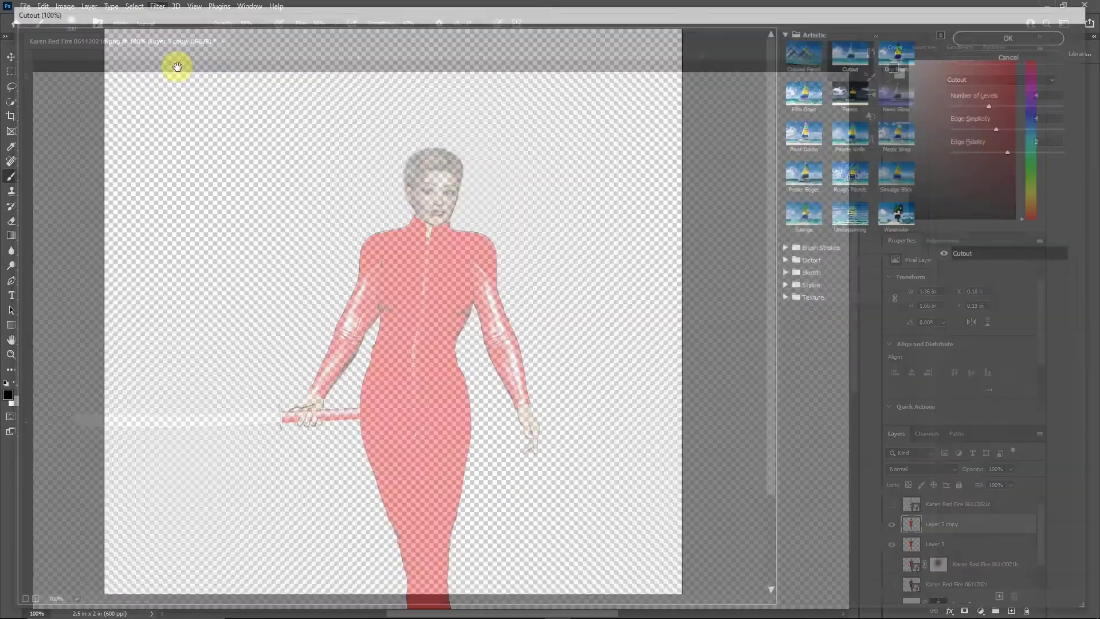
left_click(855, 52)
left_click_drag(1003, 126, 980, 127)
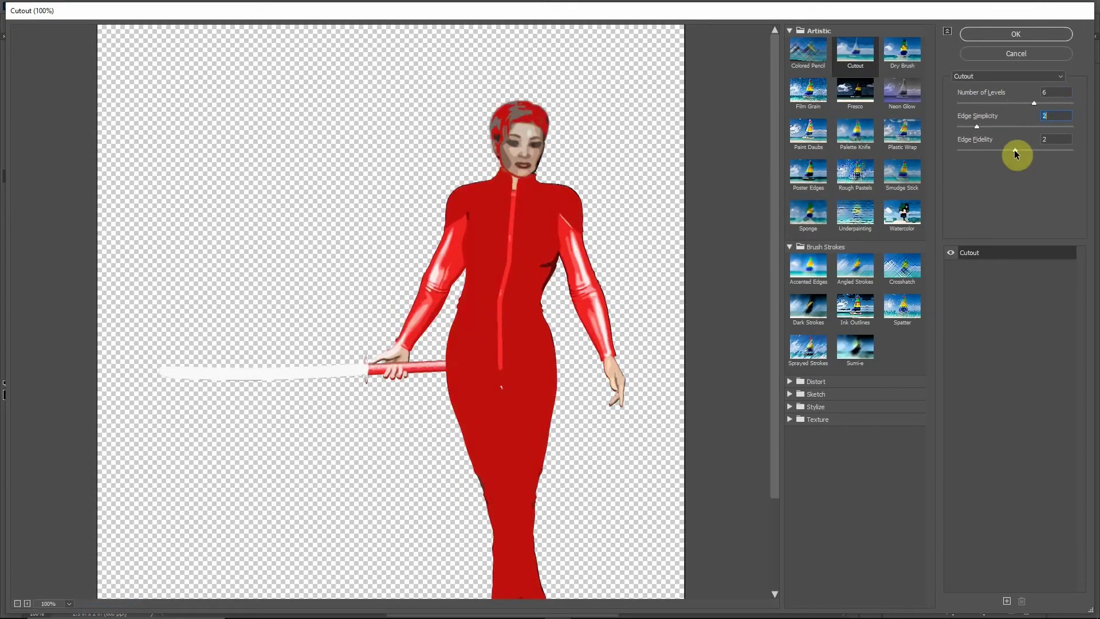
left_click(1057, 103)
Step: Apply Sketch > Stamp with Light/Dark Balance 3 and Smoothness 1, then open Neural Filters
left_click(801, 394)
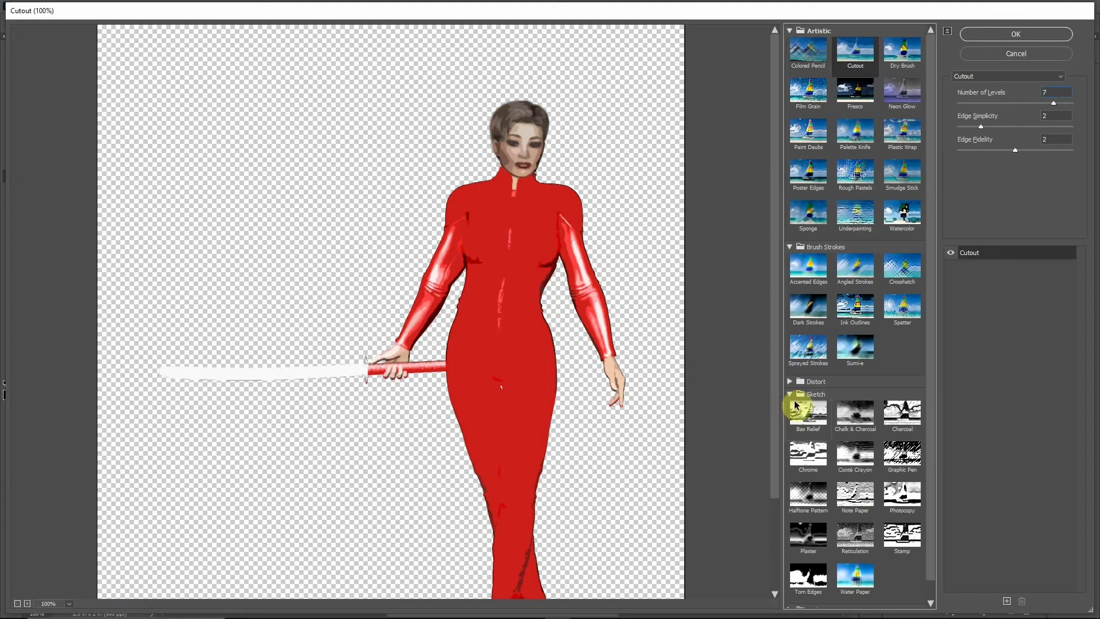
left_click(902, 539)
left_click_drag(967, 127, 958, 127)
left_click_drag(1014, 103, 964, 108)
key("Return")
left_click(921, 468)
left_click(939, 487)
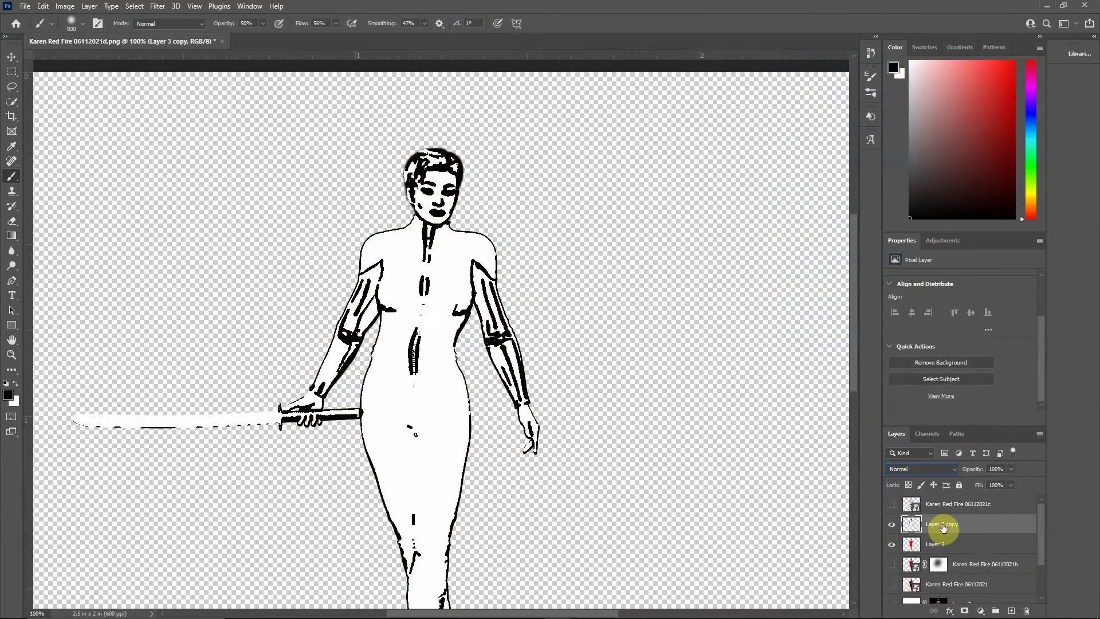
left_click(158, 6)
left_click(180, 52)
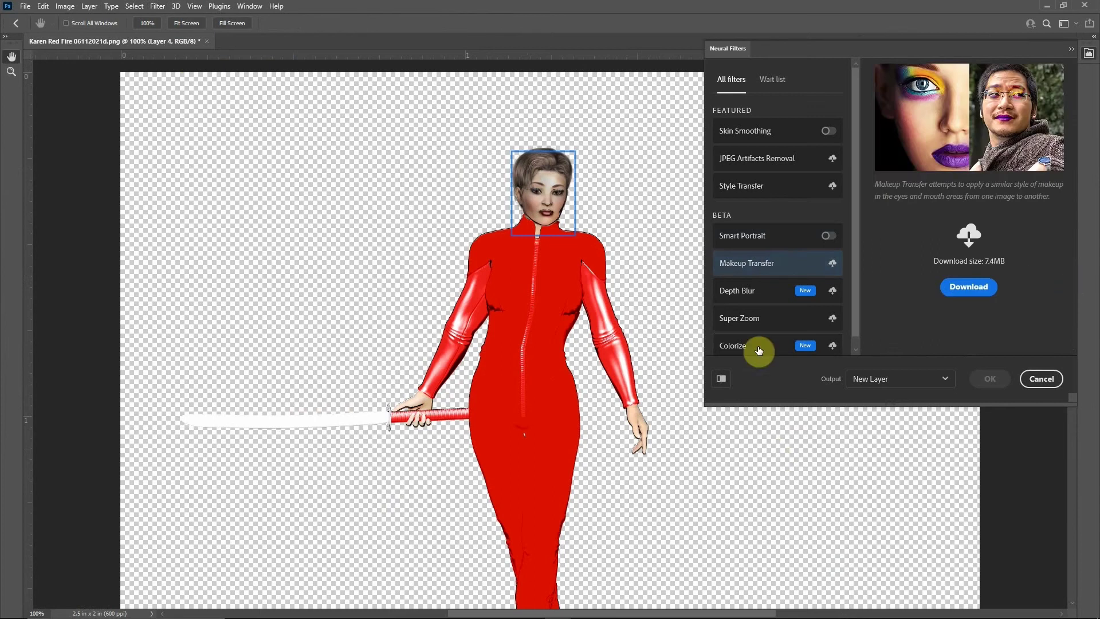
Step: Raise Smart Portrait Happiness to +19, output it as new Layer 4, and hide it
left_click_drag(981, 158, 1003, 159)
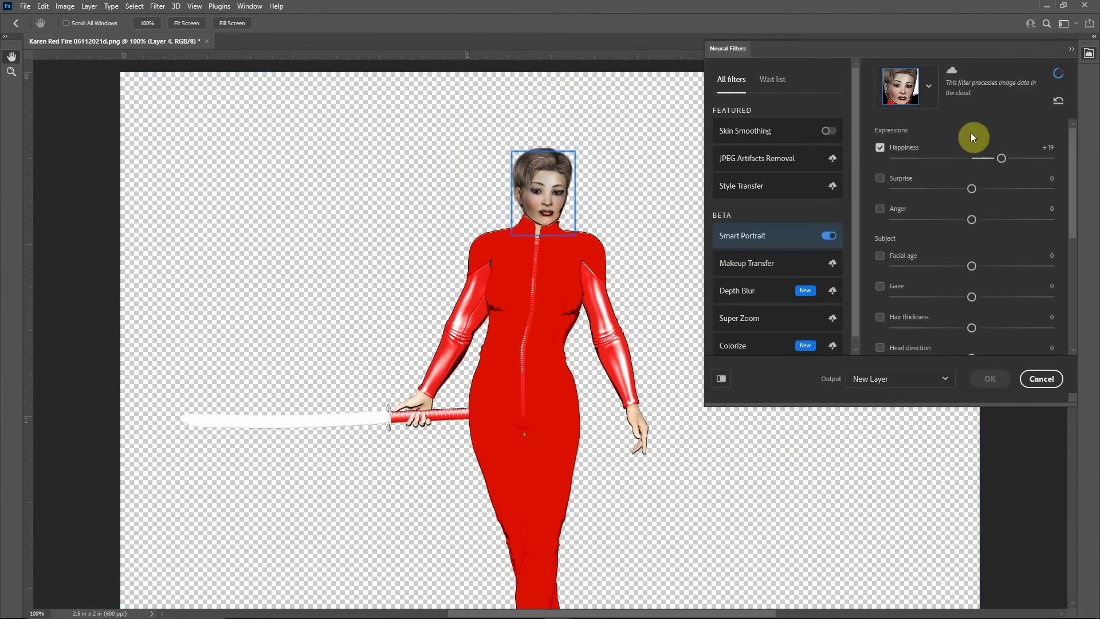
left_click(589, 201, "ctrl")
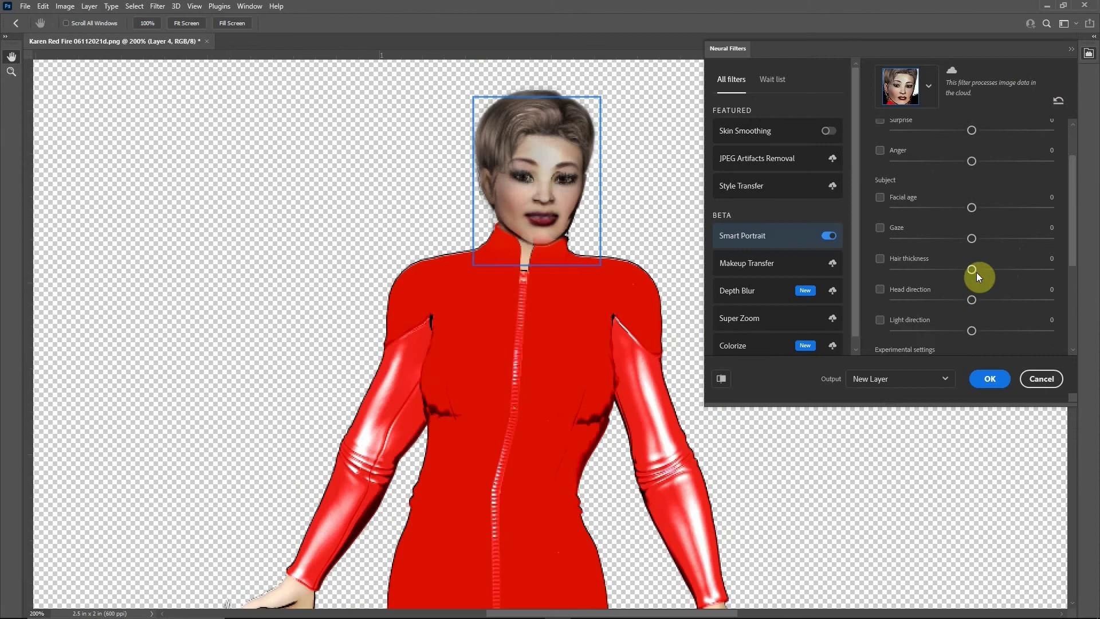
left_click(981, 378)
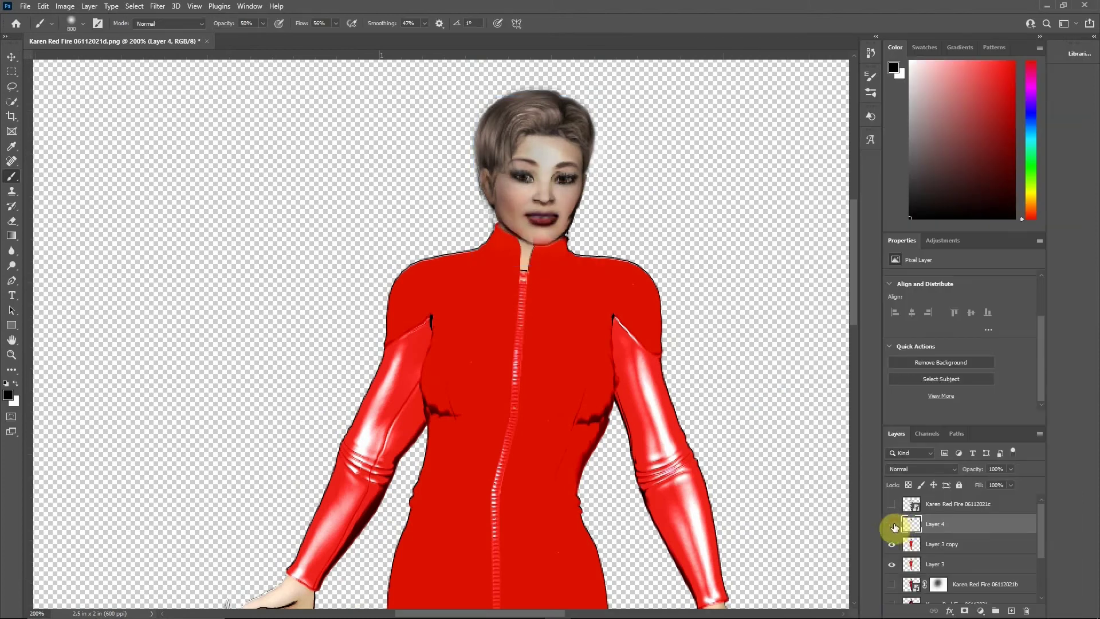
left_click(923, 469)
Step: Show the 06112021c layer, set it to Darker Color, and add a layer mask
key("Escape")
left_click(892, 524)
key("ctrl+minus")
key("ctrl+minus")
key("ctrl+minus")
left_click(891, 503)
left_click(973, 504)
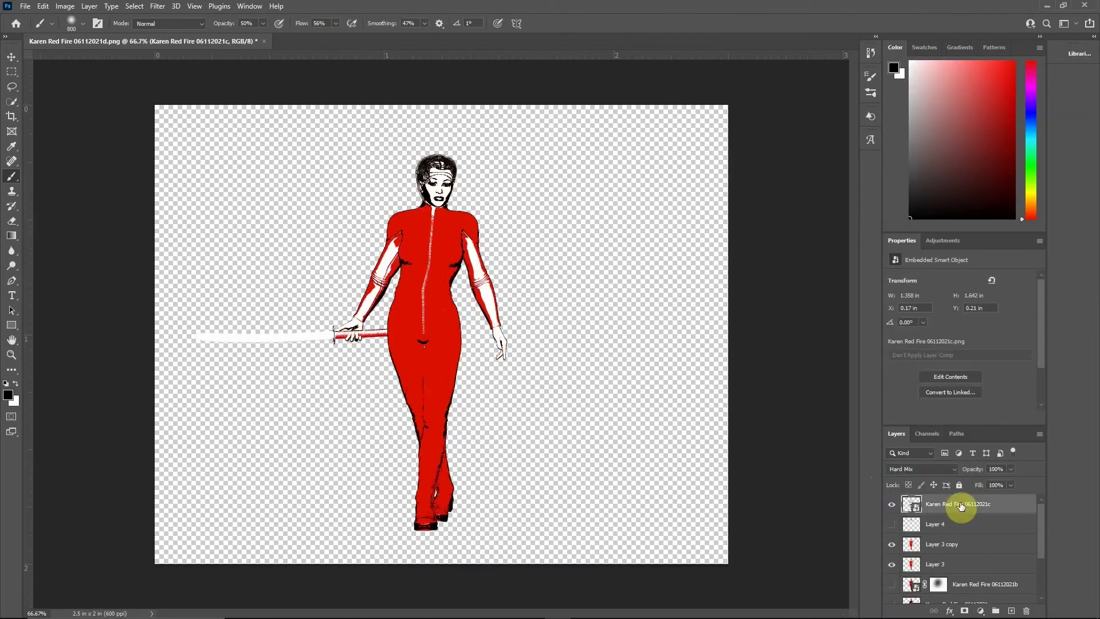
left_click(922, 468)
left_click(923, 398)
left_click(964, 610)
key("bracketleft")
key("bracketleft")
key("bracketleft")
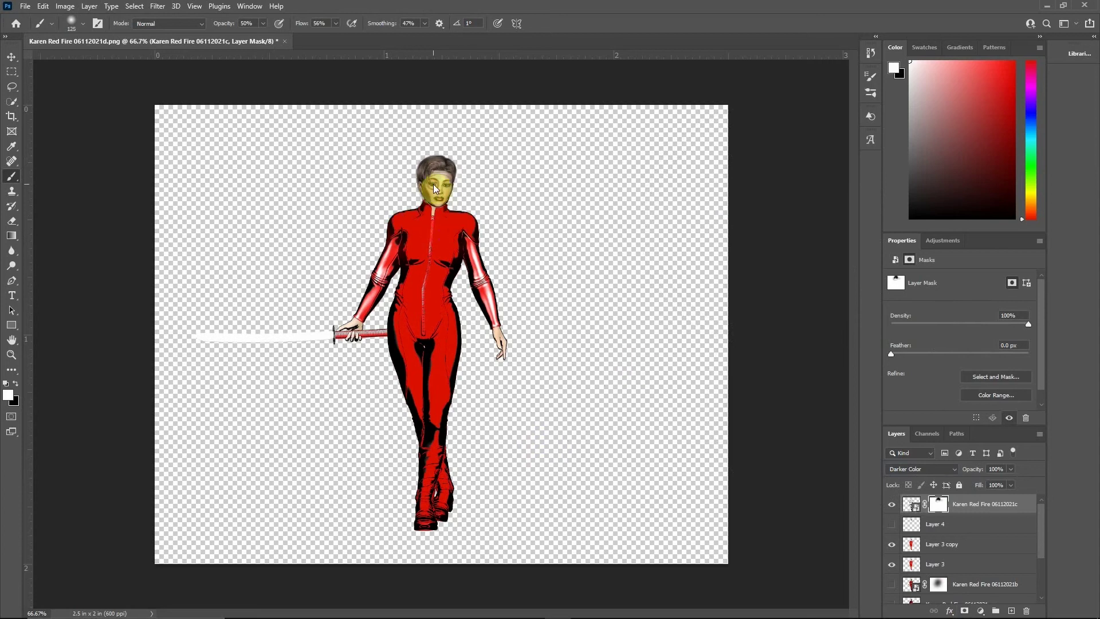
Step: Add a Vibrance +26 adjustment and a Curves adjustment with a mask
left_click(980, 610)
left_click(1003, 453)
left_click_drag(959, 286, 978, 291)
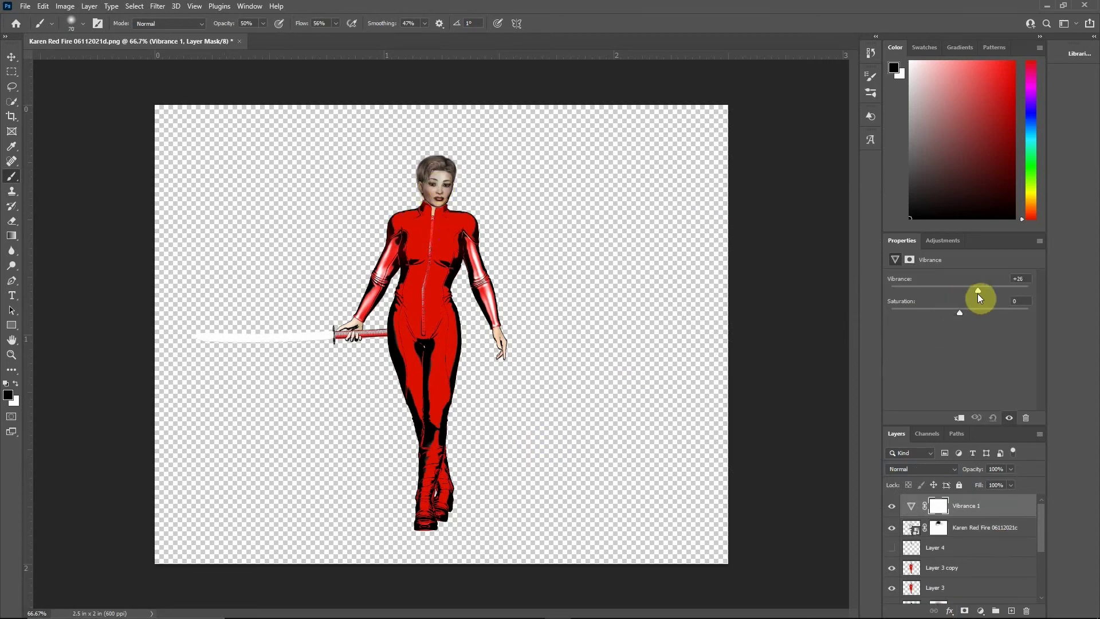
left_click(981, 610)
left_click(997, 459)
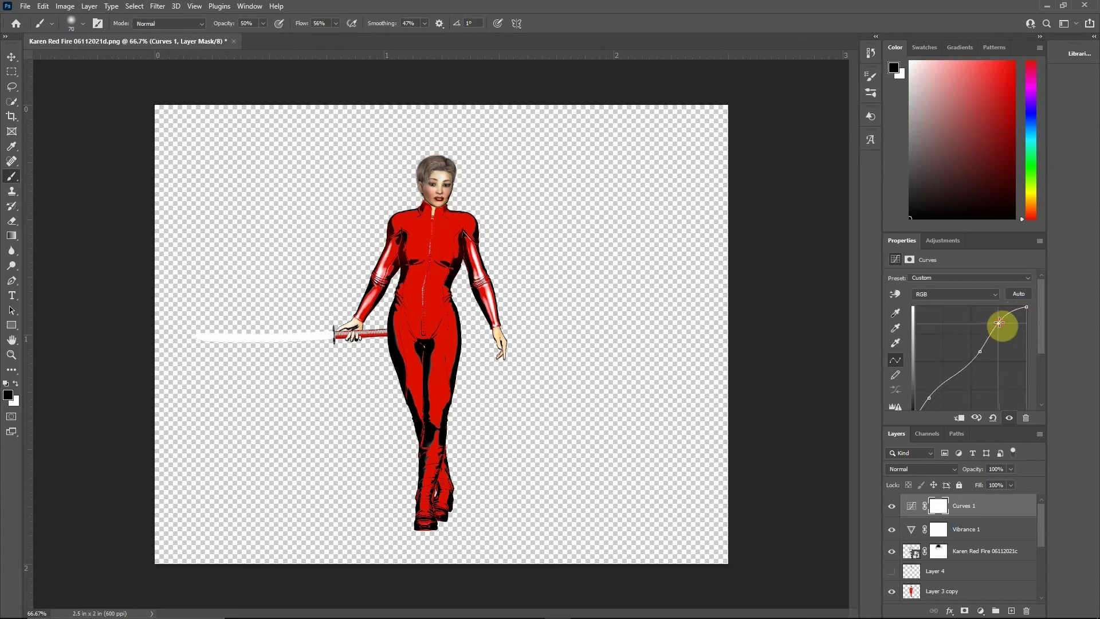
left_click(964, 610)
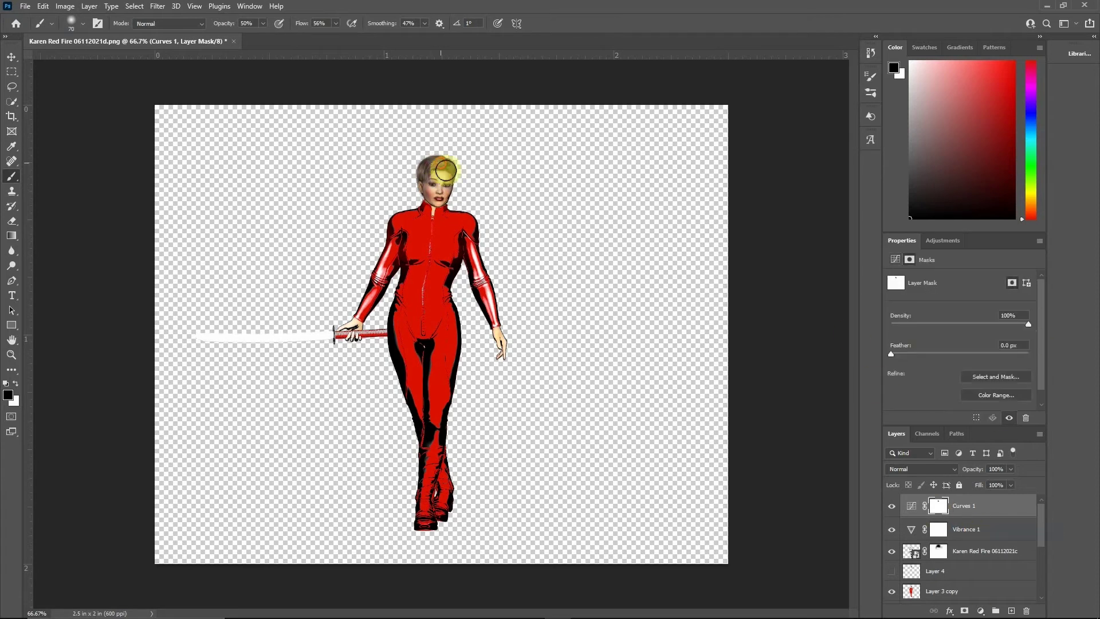
Step: Add a Levels adjustment with the black input raised to 21
left_click(980, 611)
left_click(993, 456)
left_click_drag(906, 361, 918, 365)
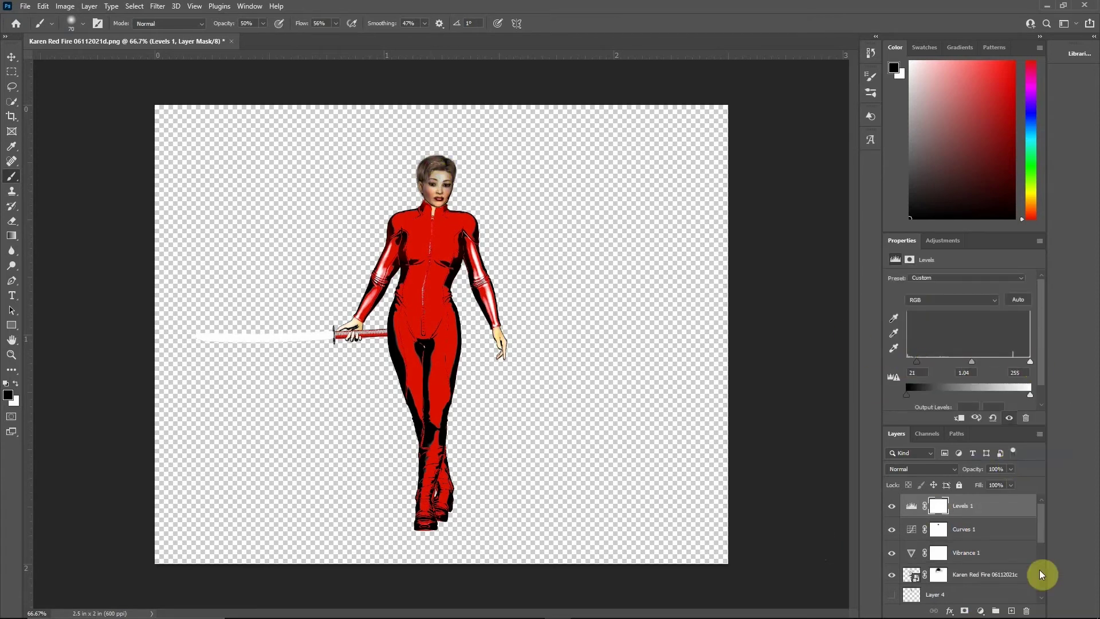
scroll(991, 525, "down", 3)
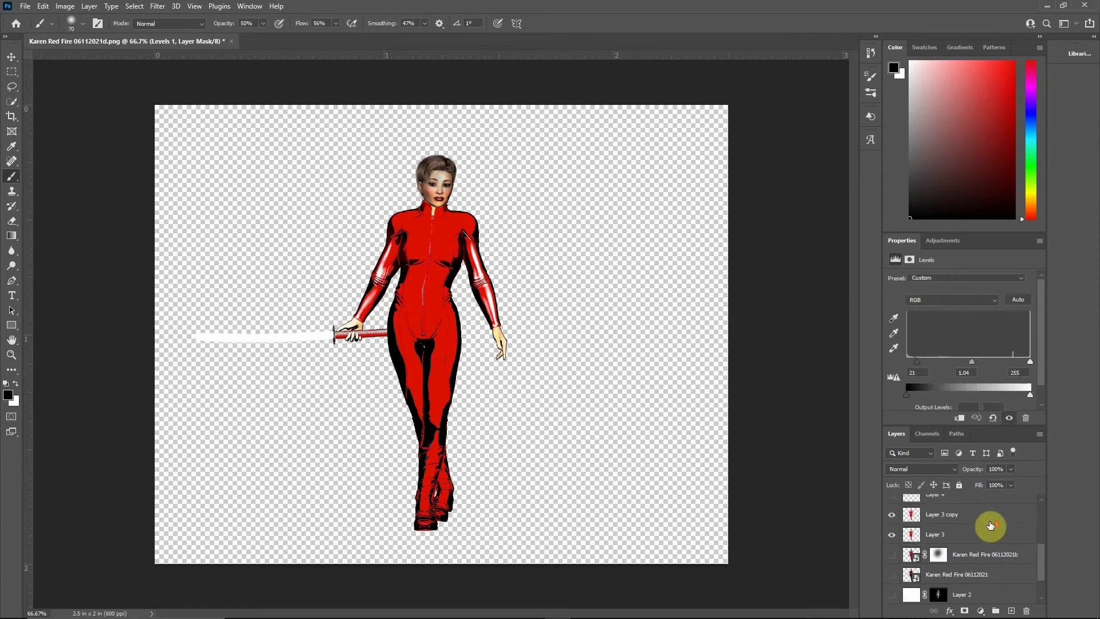
Step: Group the layers and name the group Modified
left_click(996, 610)
double_click(941, 536)
type("Original pics")
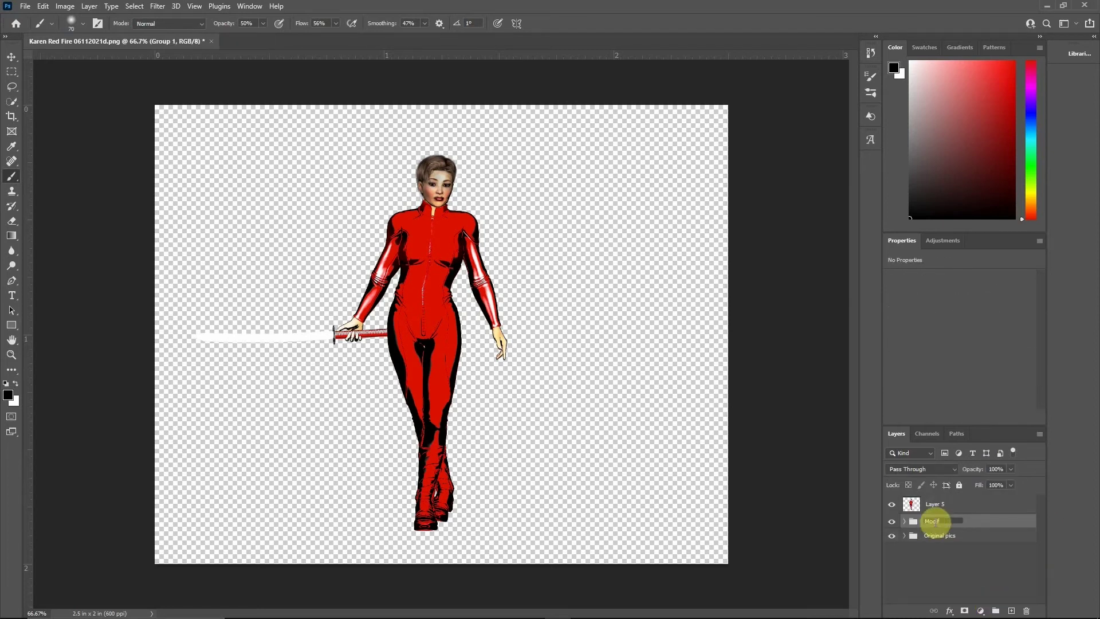
type("ied")
key("Return")
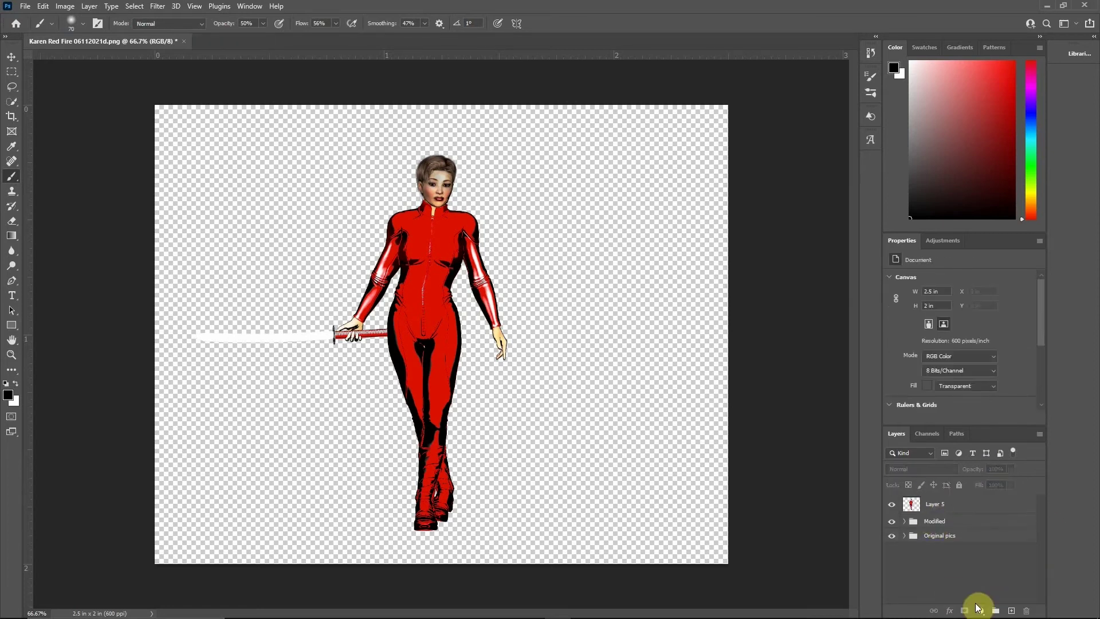
Step: Add a new empty layer and pick a pale lavender colour
left_click(1011, 611)
left_click(1030, 93)
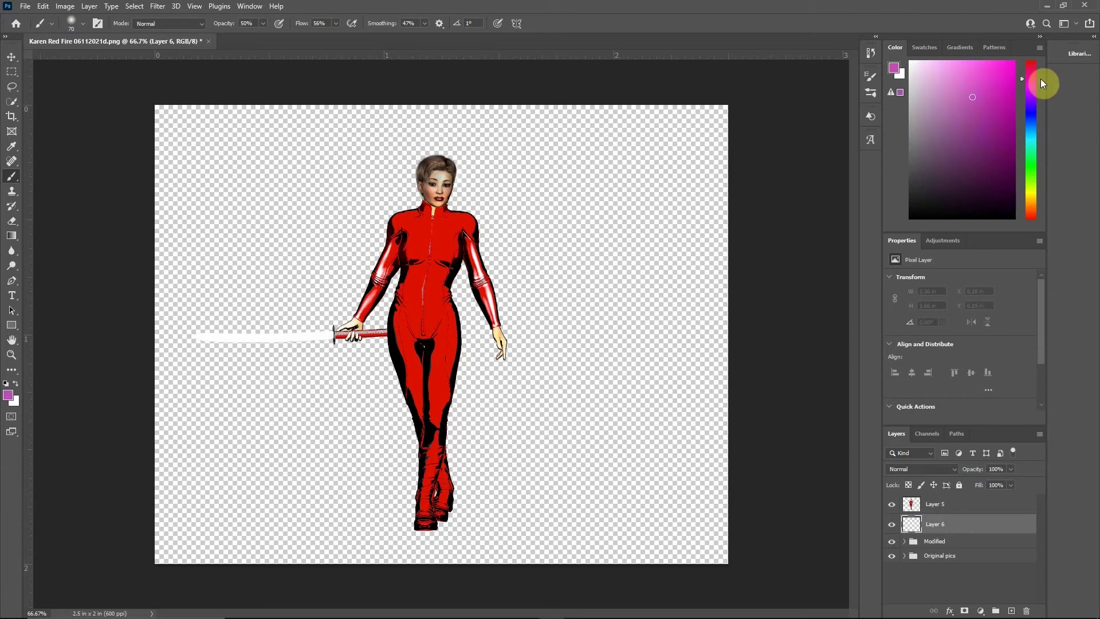
left_click(920, 62)
Step: Fill the layer with lavender and draw a large blue circle with a 5 px black outline
key("alt+BackSpace")
key("u")
left_click_drag(232, 190, 699, 535)
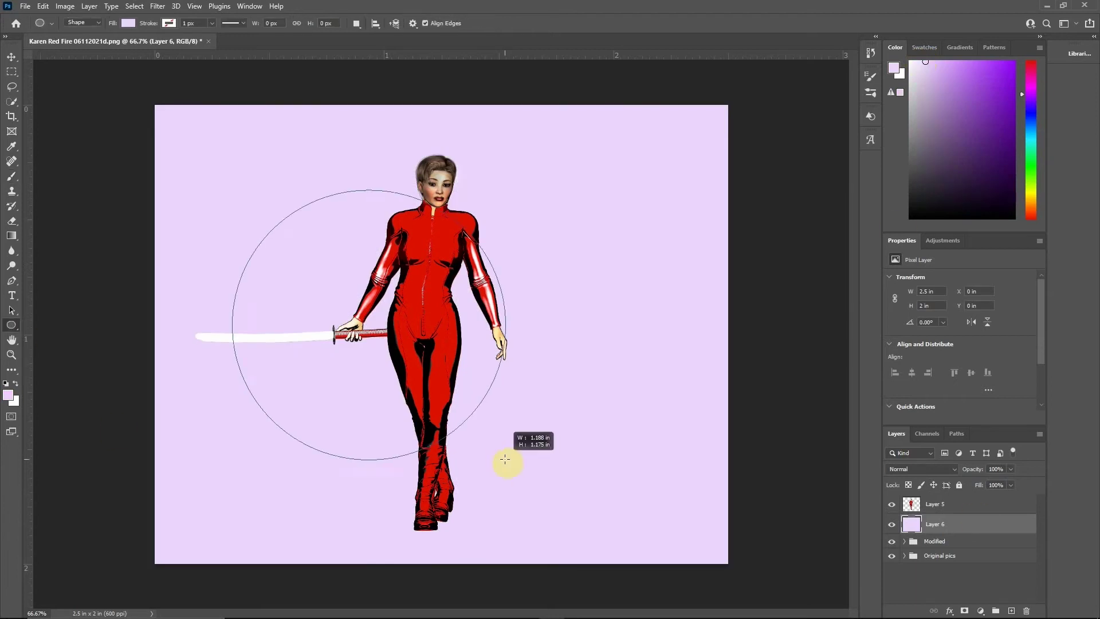
left_click(925, 315)
left_click(663, 192)
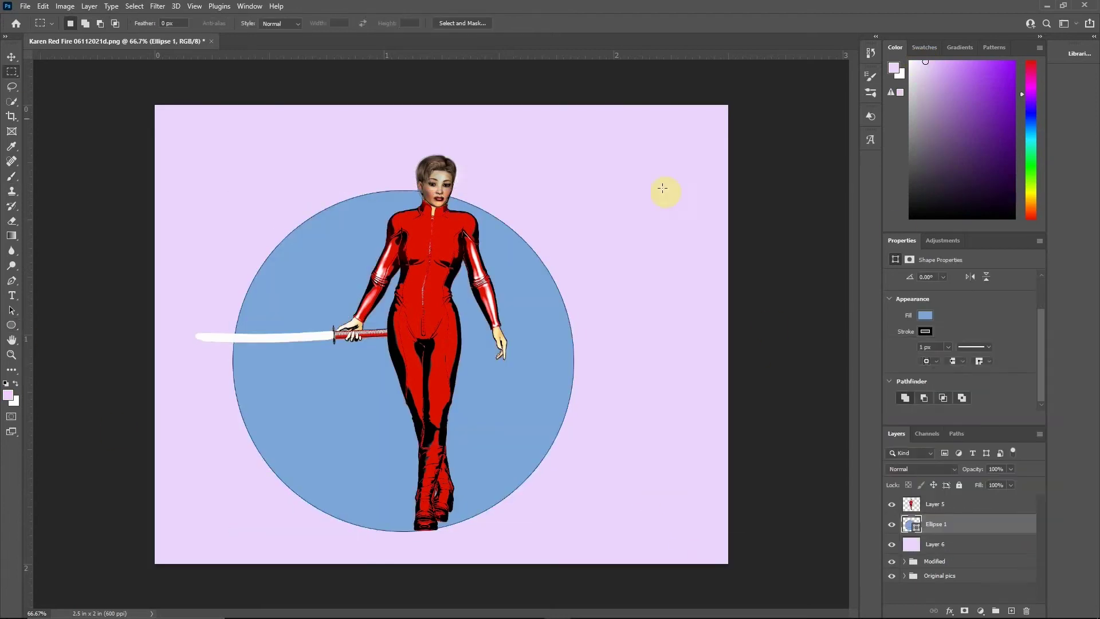
left_click(948, 347)
left_click_drag(955, 363, 925, 348)
Step: Move the circle up-left behind the figure and shift the figure right
key("v")
left_click_drag(317, 272, 270, 246)
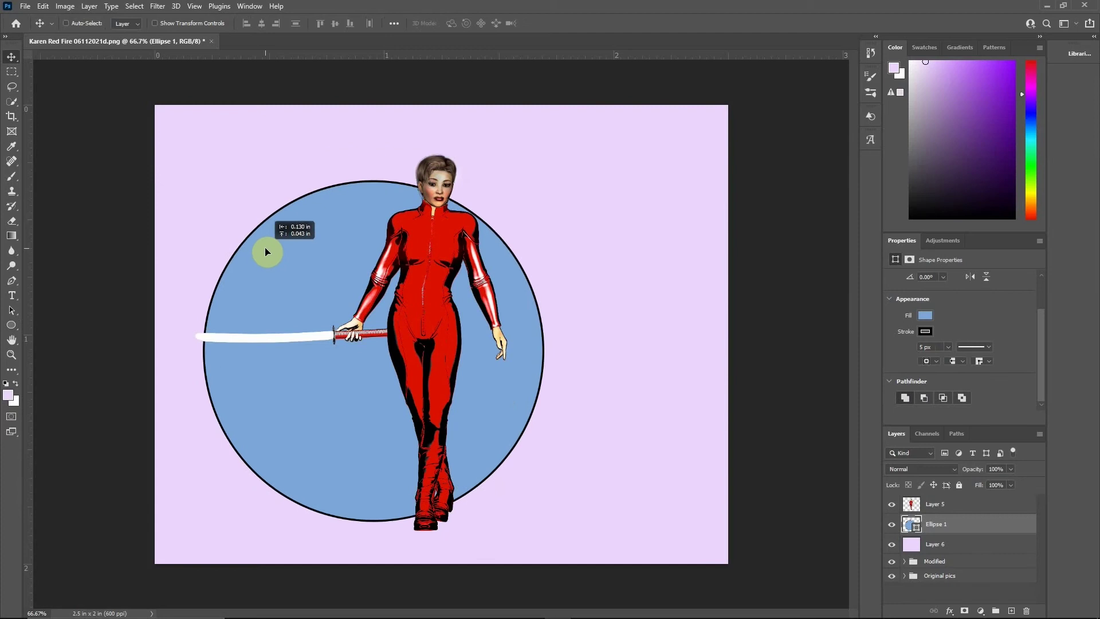
left_click_drag(393, 233, 462, 233)
left_click_drag(332, 307, 301, 277)
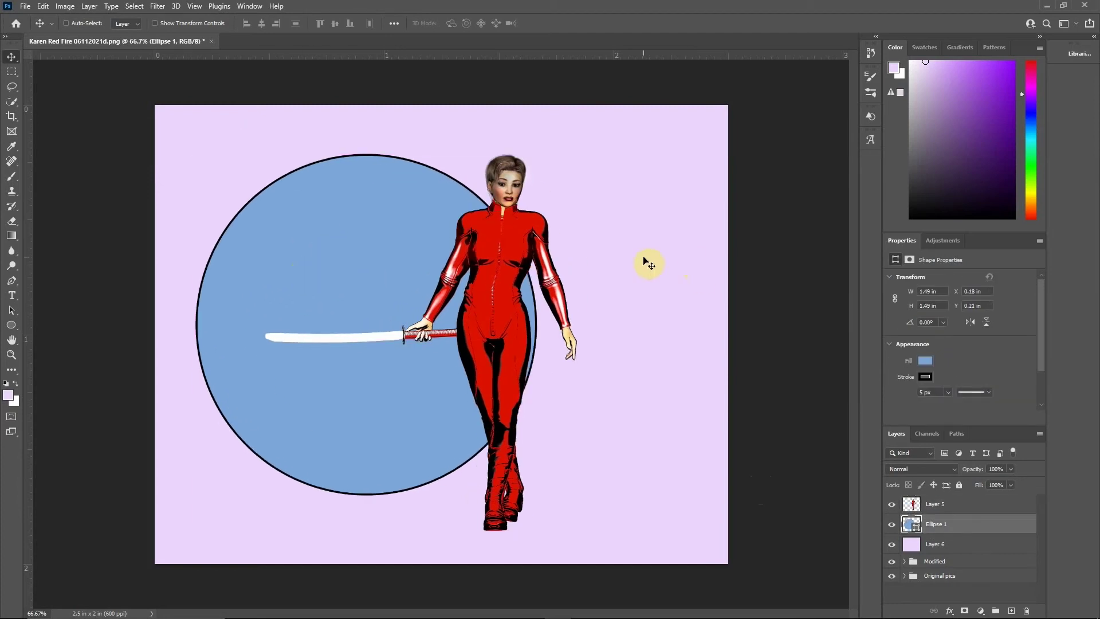
Step: Paint a soft purple glow inside the circle on a new layer
left_click(12, 176)
left_click(1011, 610)
left_click(956, 134)
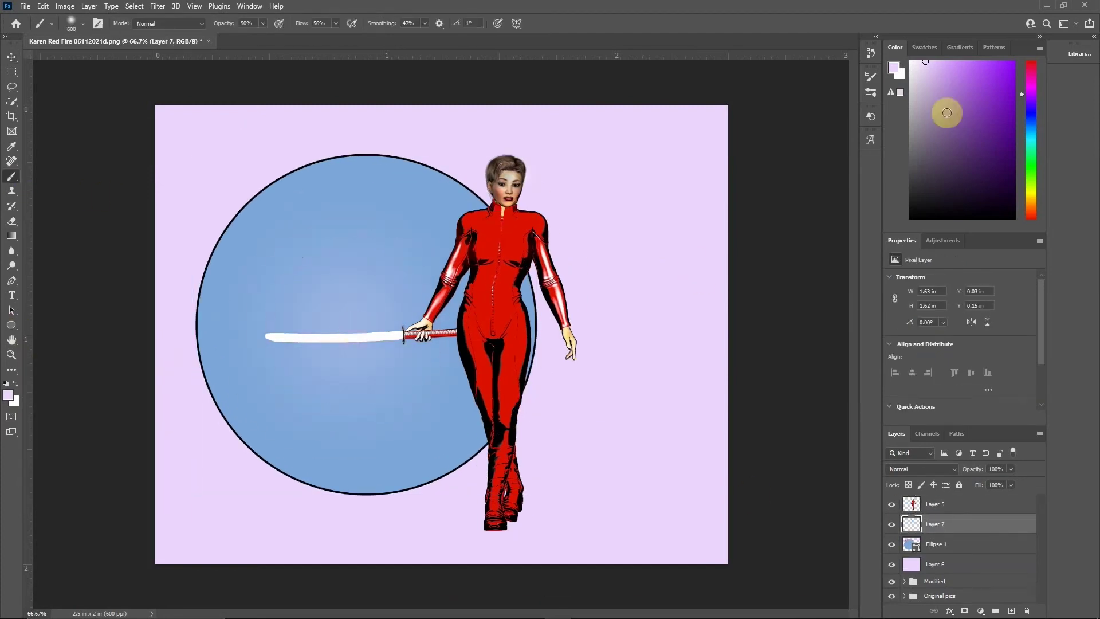
key("bracketright")
key("bracketright")
key("bracketright")
left_click_drag(344, 286, 361, 388)
key("ctrl+shift+alt+n")
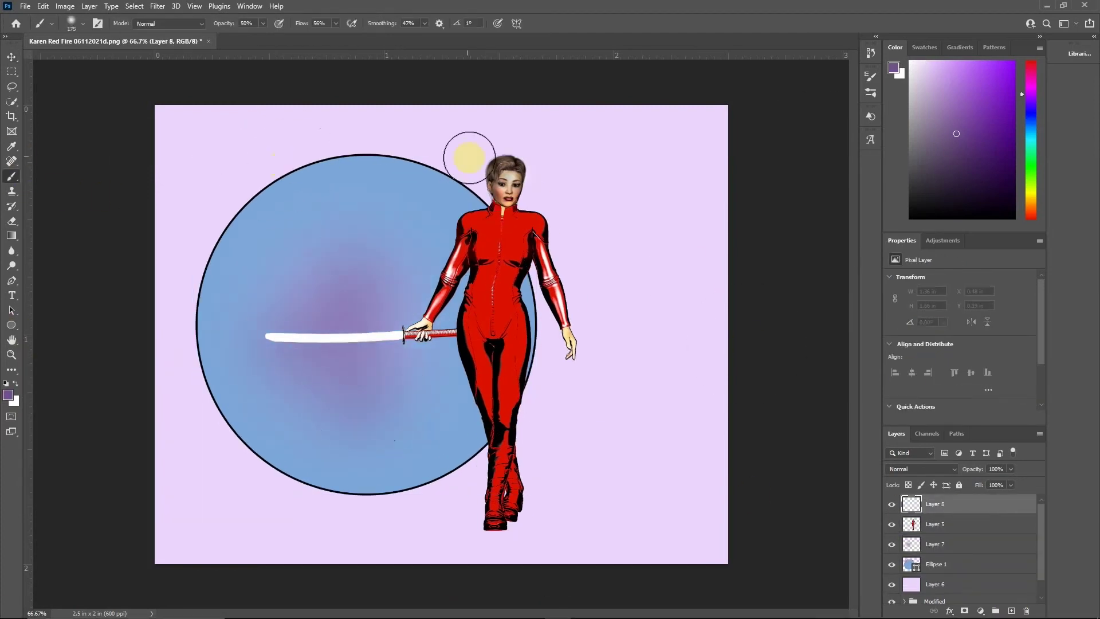
Step: Paint a purple shadow around the figure and sword, masked to her outline
mouse_move(468, 157)
left_mouse_down()
mouse_move(455, 344)
mouse_move(499, 171)
mouse_move(400, 364)
left_mouse_up()
left_click(937, 469)
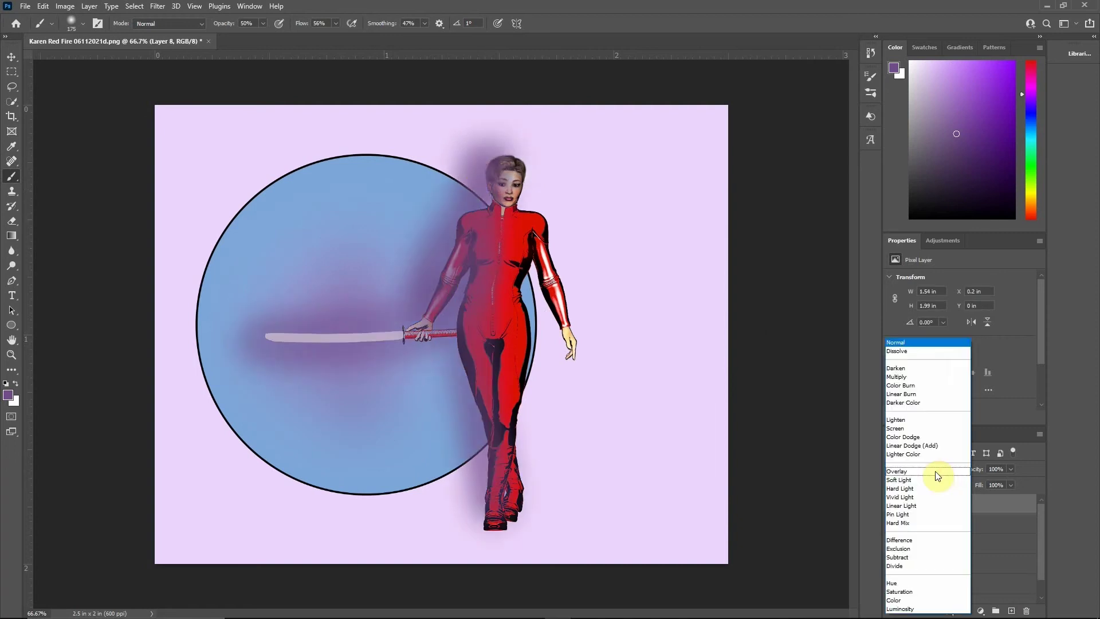
left_click(945, 487)
left_click(917, 524)
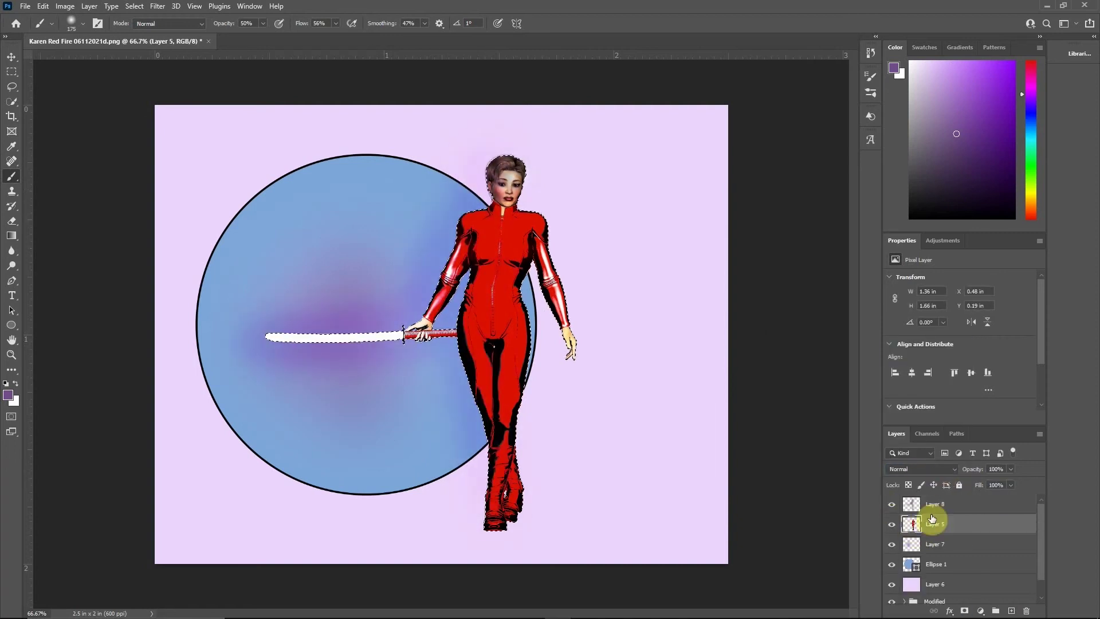
left_click(934, 504)
left_click(964, 610)
left_click(911, 504)
Step: Pick a light blue colour and set the masked shadow layer to Vivid Light
left_click(1030, 122)
left_click(953, 84)
left_click(11, 176)
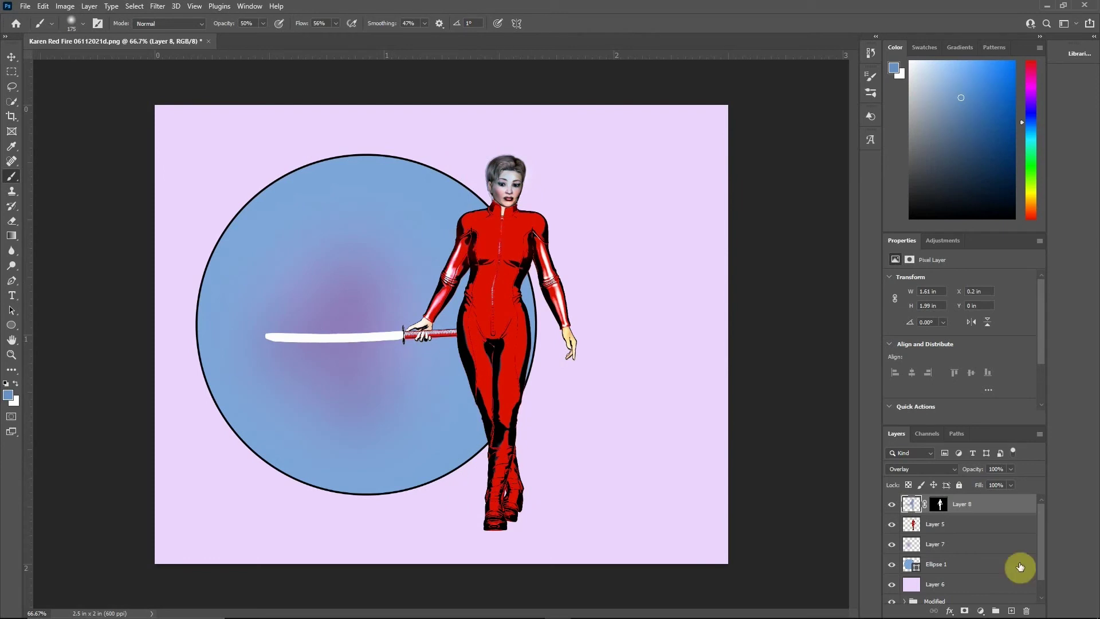
left_click(974, 544)
left_click(1011, 468)
left_click(974, 504)
left_click(921, 469)
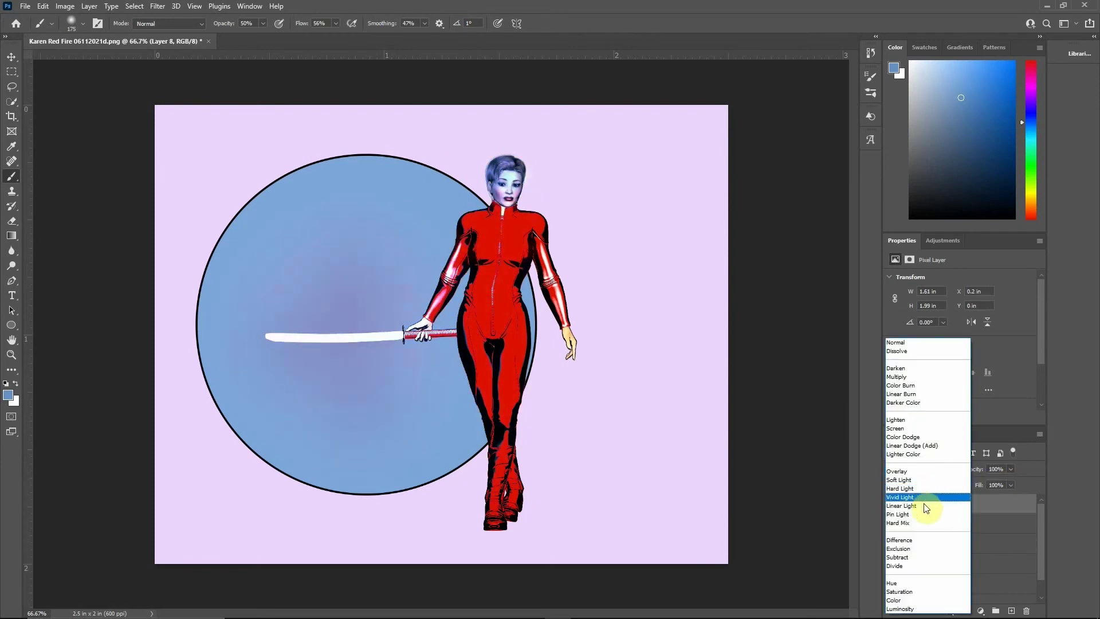
left_click(928, 502)
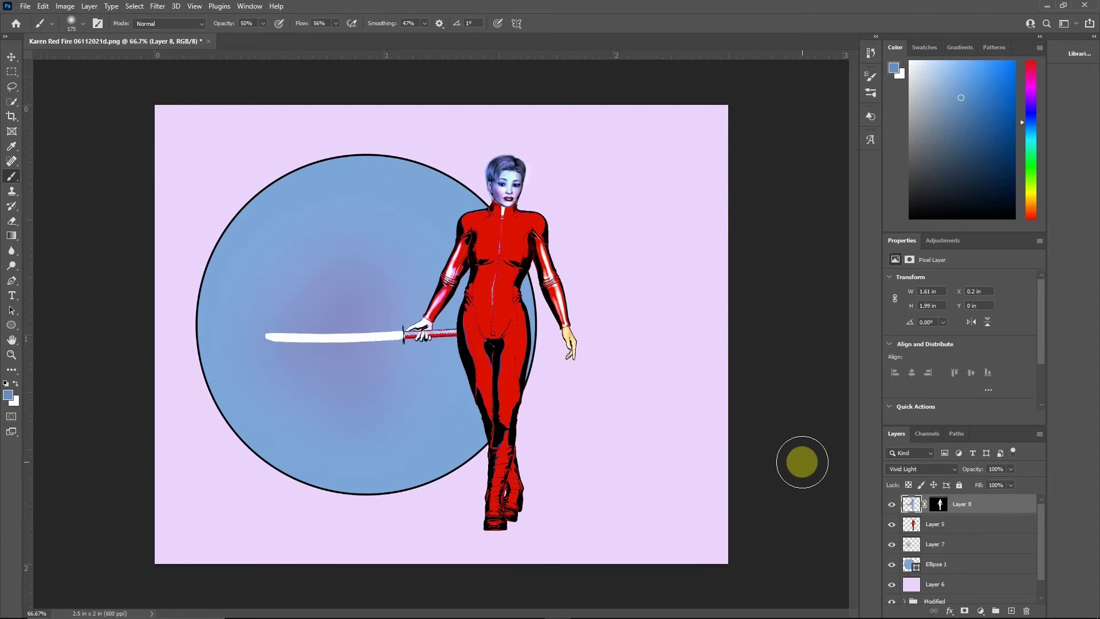
Step: Type the vertical title KAREN right of the figure in Franklin Gothic Heavy
left_click(594, 225)
left_click(605, 226)
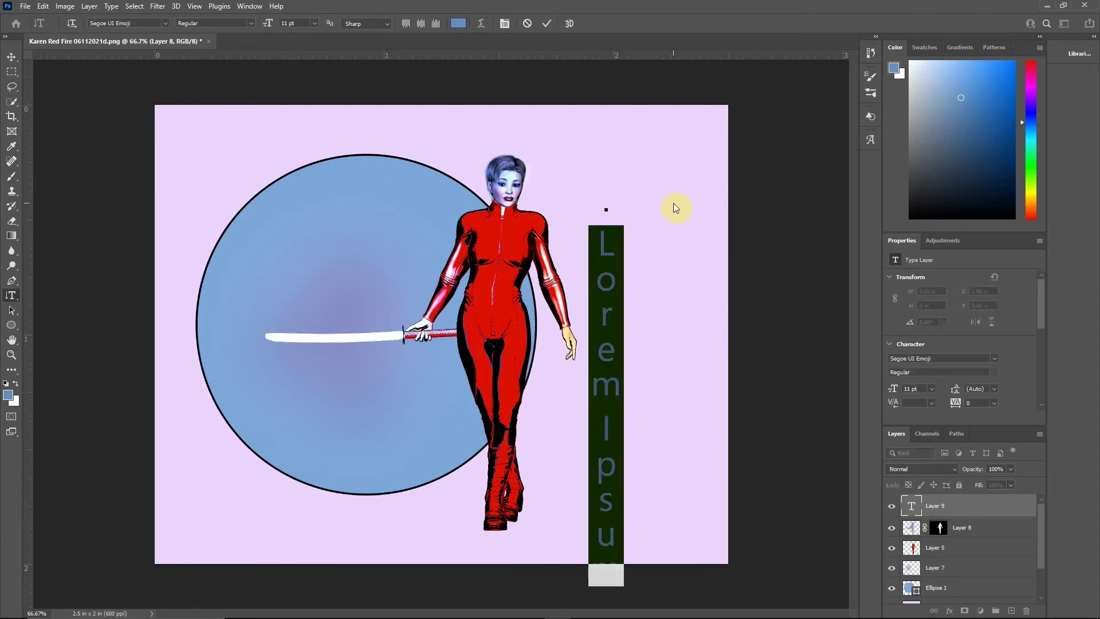
type("KAREN")
left_click(962, 359)
left_click(1002, 129)
Step: Move the KAREN layer behind the figure and set its tracking to -160
left_click_drag(893, 388, 952, 398)
left_click_drag(635, 330, 601, 246)
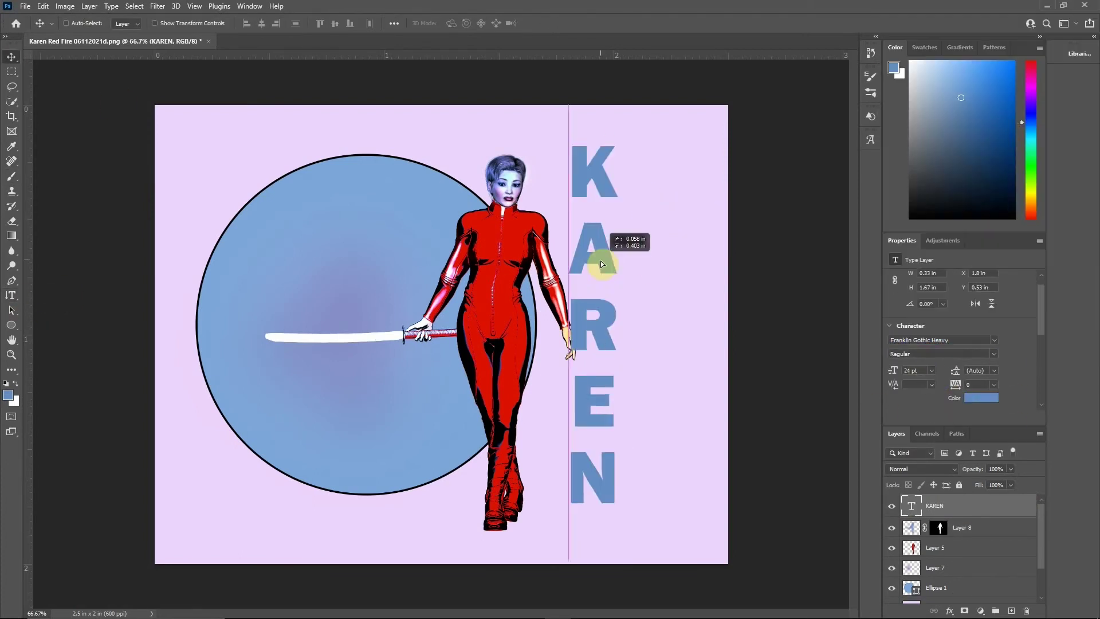
key("ctrl+bracketleft")
key("ctrl+bracketleft")
scroll(918, 401, "down", 1)
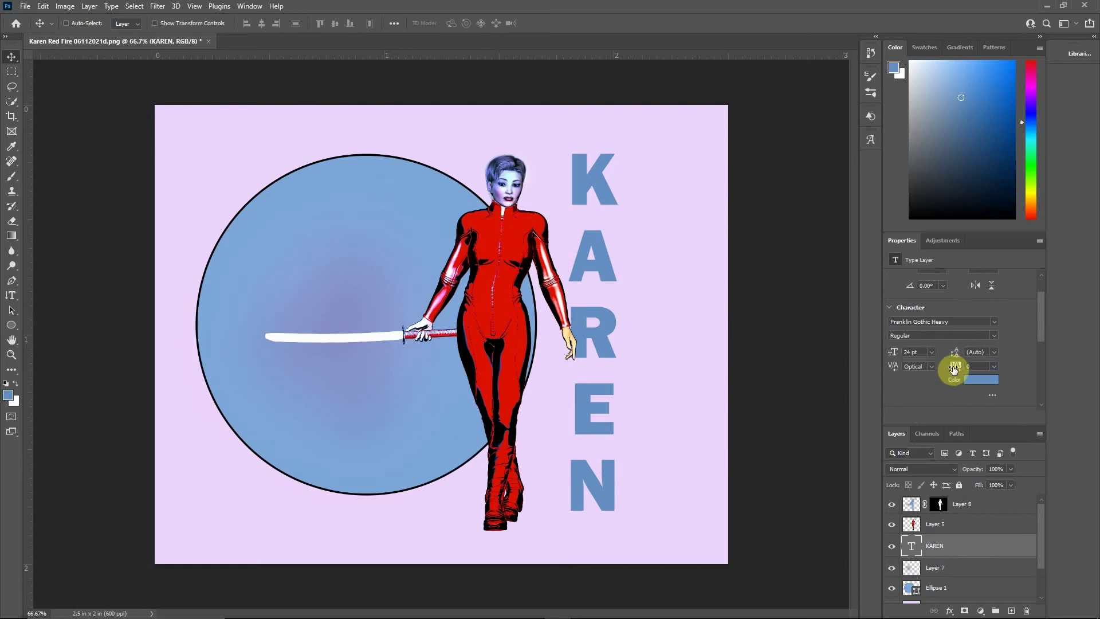
left_click(954, 366)
type("-160")
key("Return")
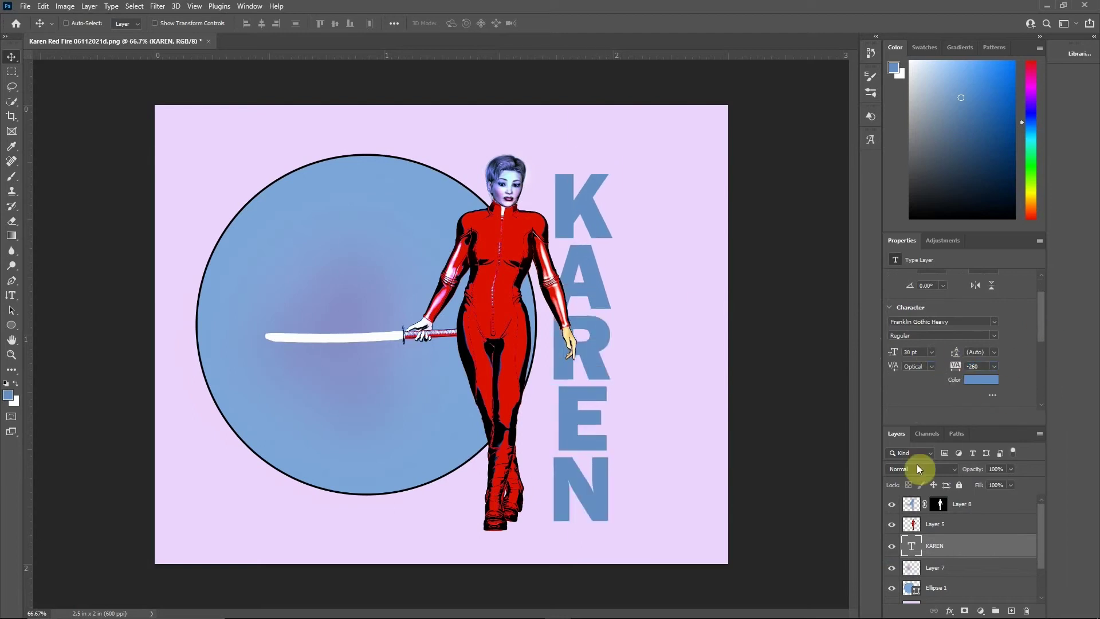
Step: Give the KAREN title a black stroke and a drop shadow at angle 138
double_click(1002, 545)
left_click(659, 422)
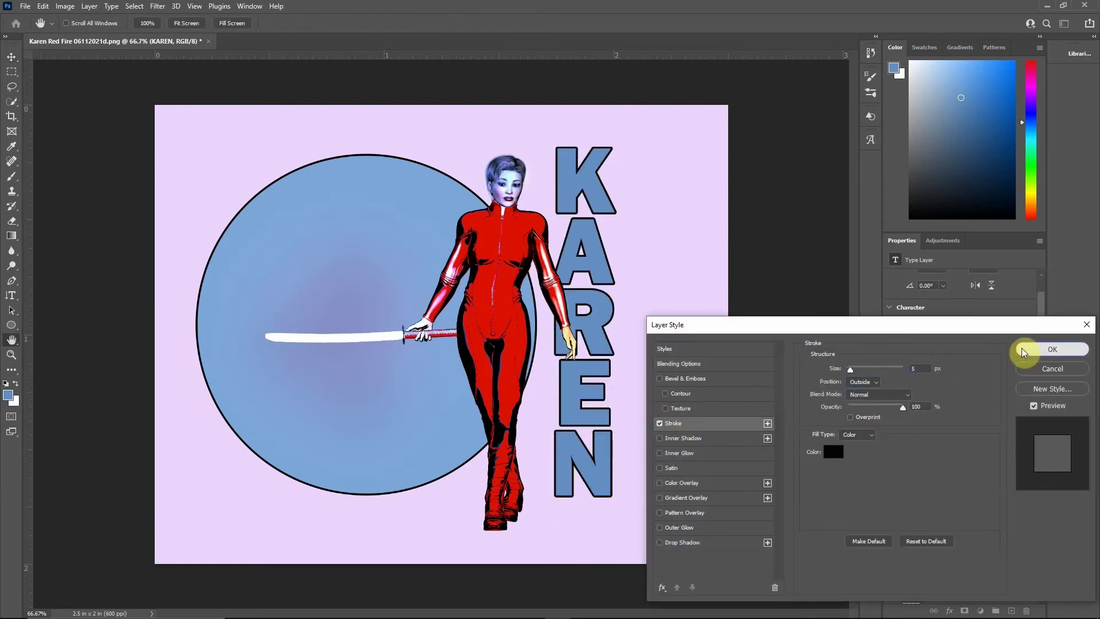
left_click(683, 541)
left_click_drag(848, 453, 858, 427)
left_click(850, 398)
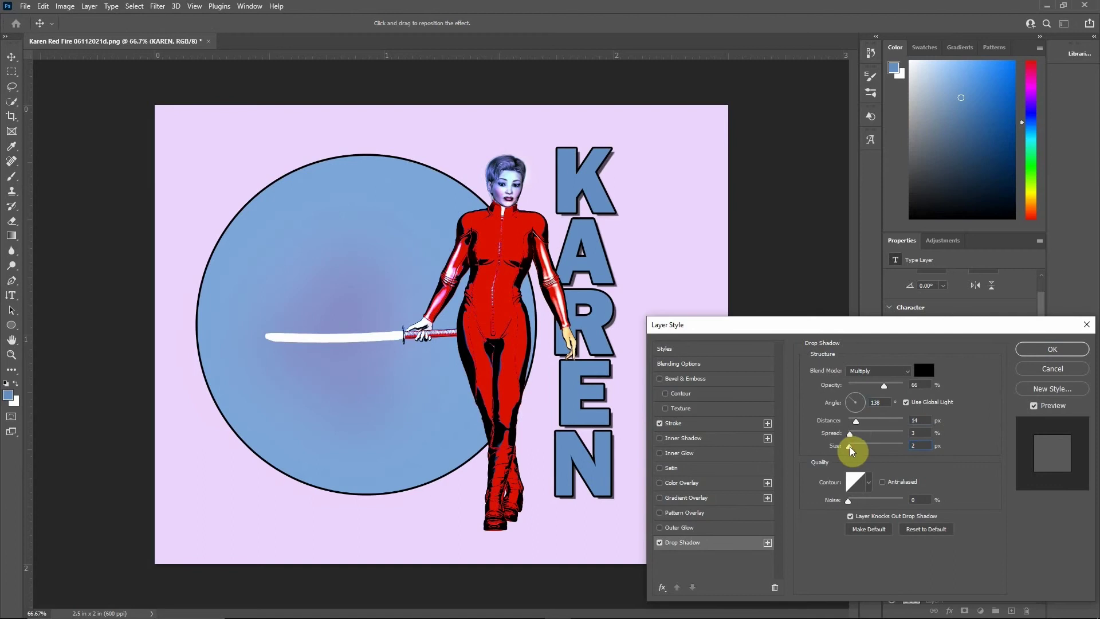
left_click(1025, 349)
Step: Add a soft drop shadow of size 35 under the Ellipse 1 circle
double_click(970, 540)
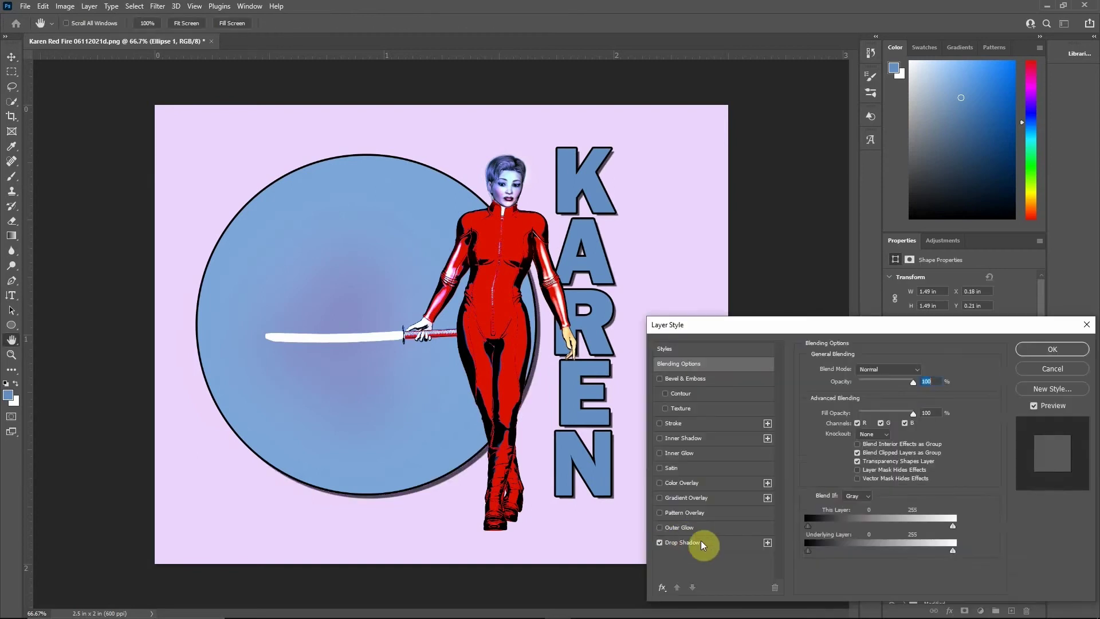
left_click(682, 542)
left_click_drag(849, 446, 863, 449)
left_click(1036, 349)
Step: Leave the figure without effects, then move the circle, figure and title right together
double_click(995, 523)
left_click(659, 542)
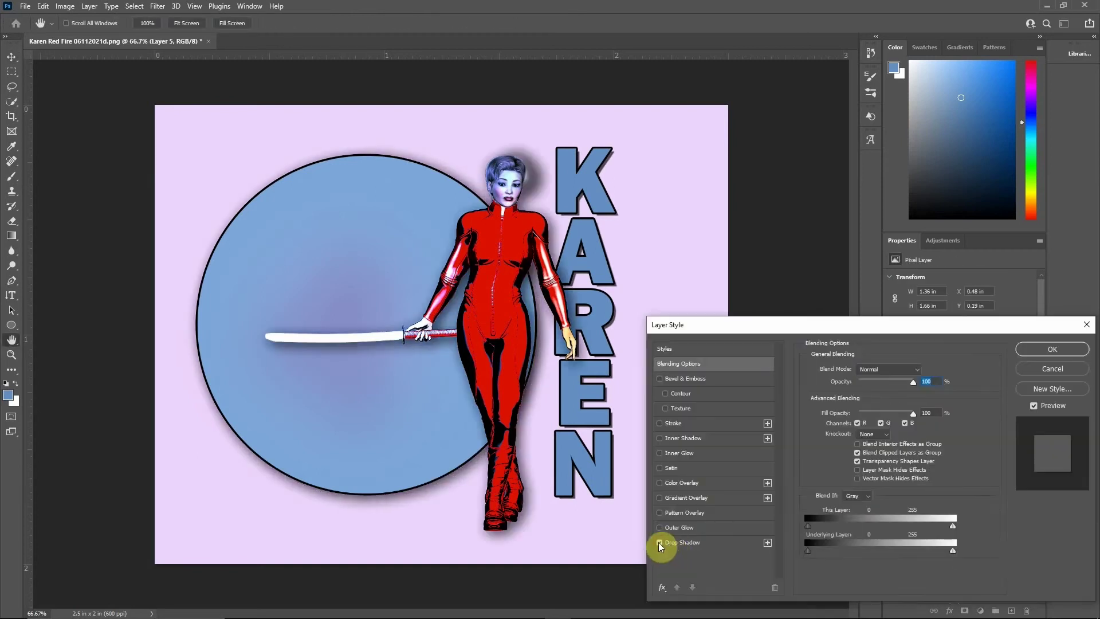
key("Escape")
left_click(982, 552, "shift")
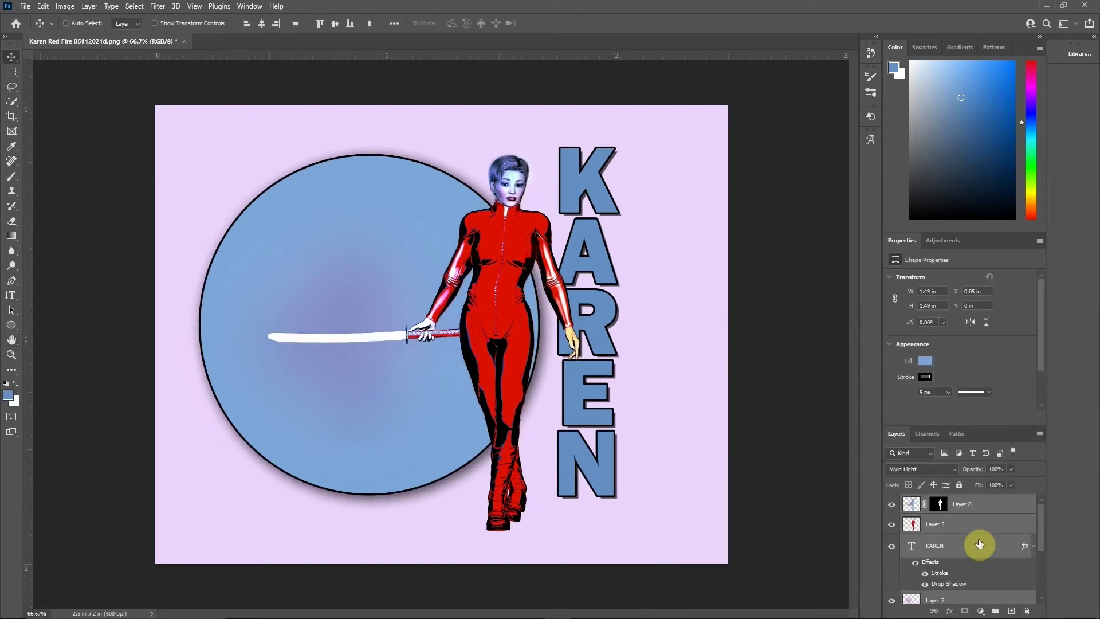
left_click_drag(514, 285, 547, 279)
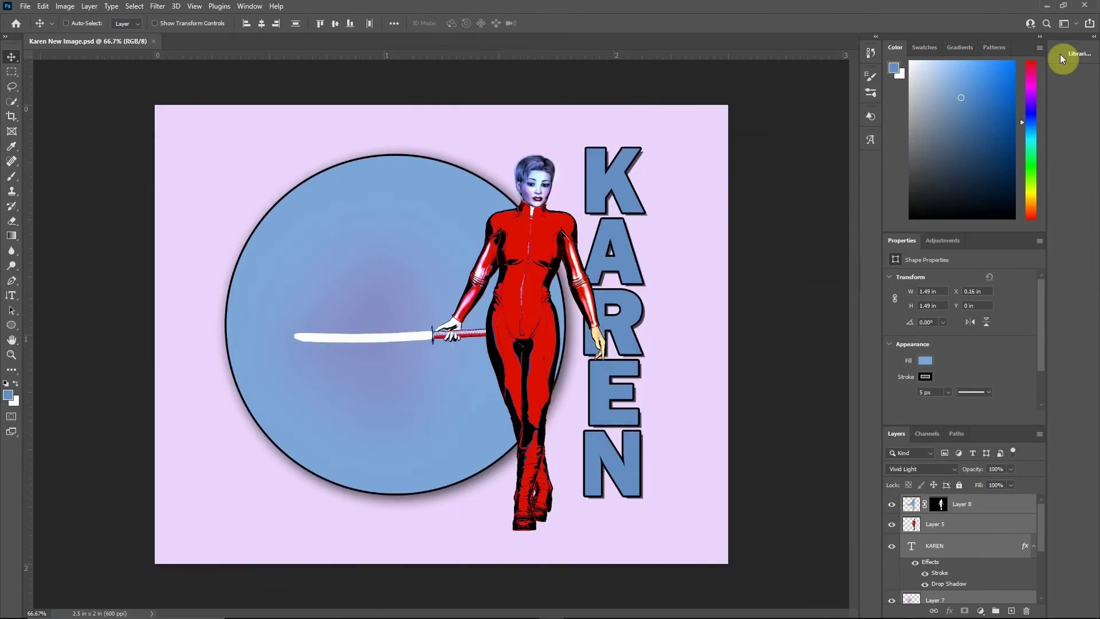
Step: Place the city skyline graphic from Libraries, scaled down over the circle
left_click(1079, 54)
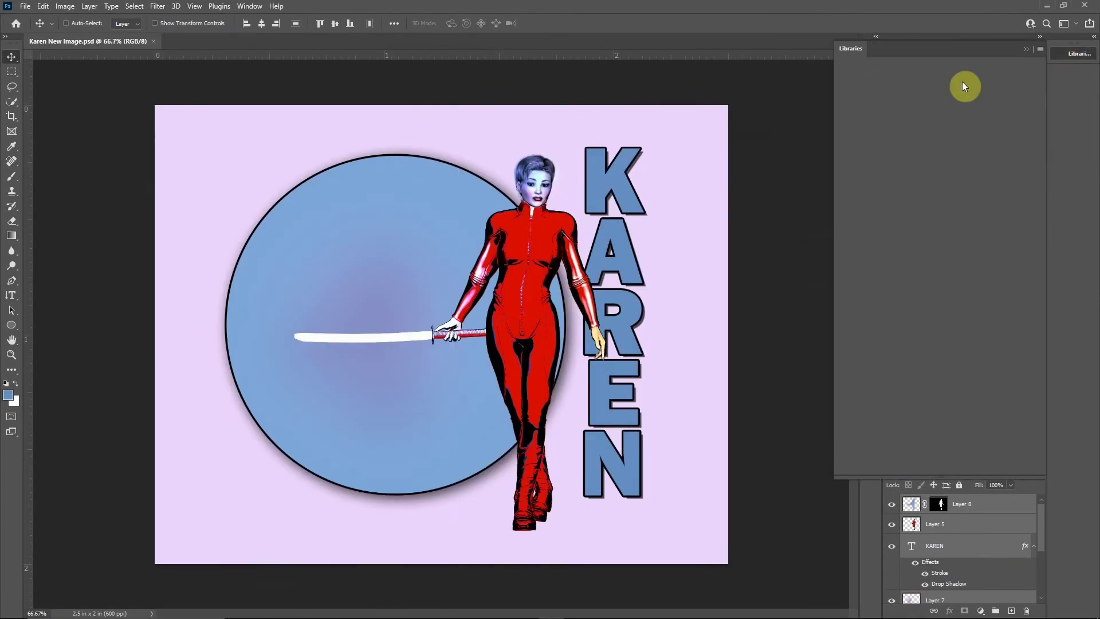
left_click(899, 191)
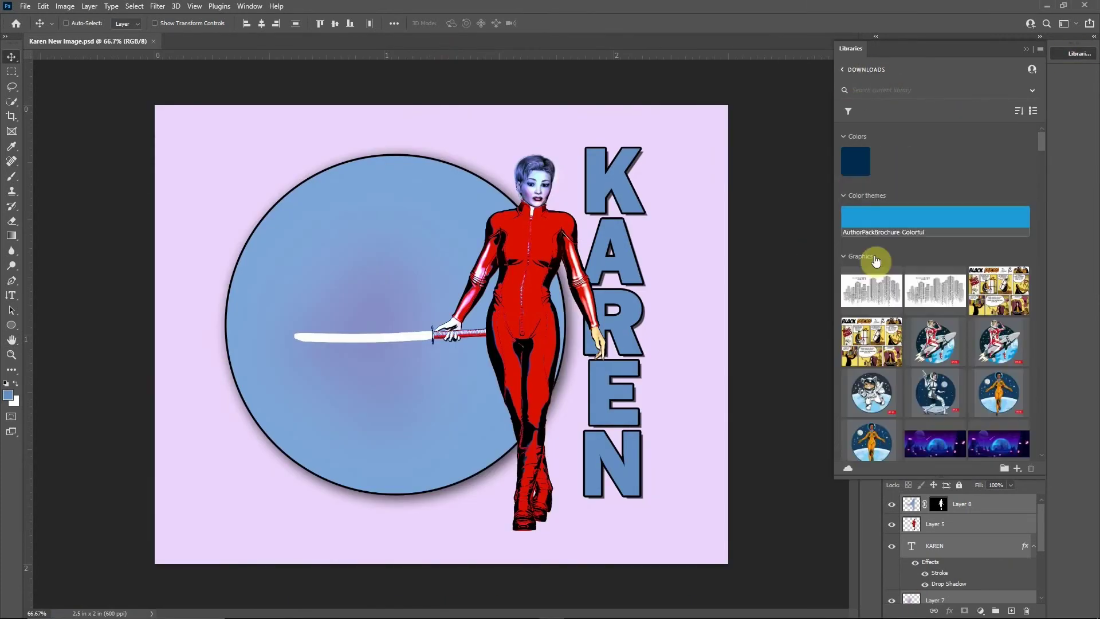
left_click_drag(871, 290, 424, 279)
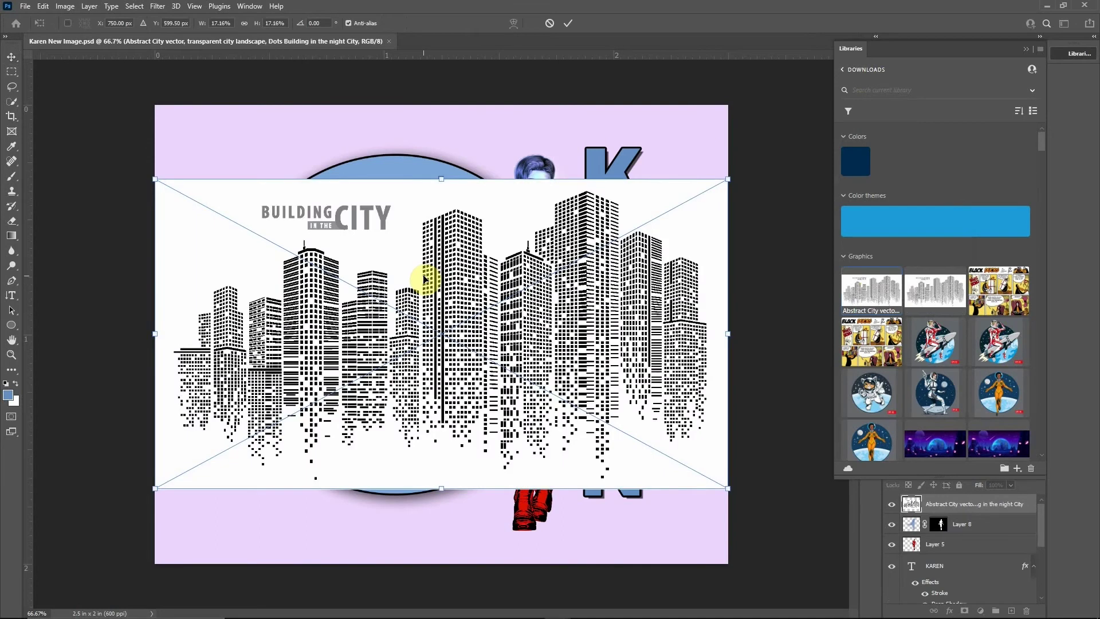
left_click_drag(728, 488, 567, 367)
left_click_drag(515, 321, 549, 369)
key("Return")
Step: Move the city layer lower in the stack and clip it into the circle
mouse_move(1013, 504)
left_mouse_down()
mouse_move(1006, 582)
mouse_move(940, 582)
left_mouse_up()
key("ctrl+alt+g")
double_click(916, 518)
Step: Knock out the city's white with Blend If, mask out its heading, and nudge it lower
left_click_drag(941, 525, 952, 526)
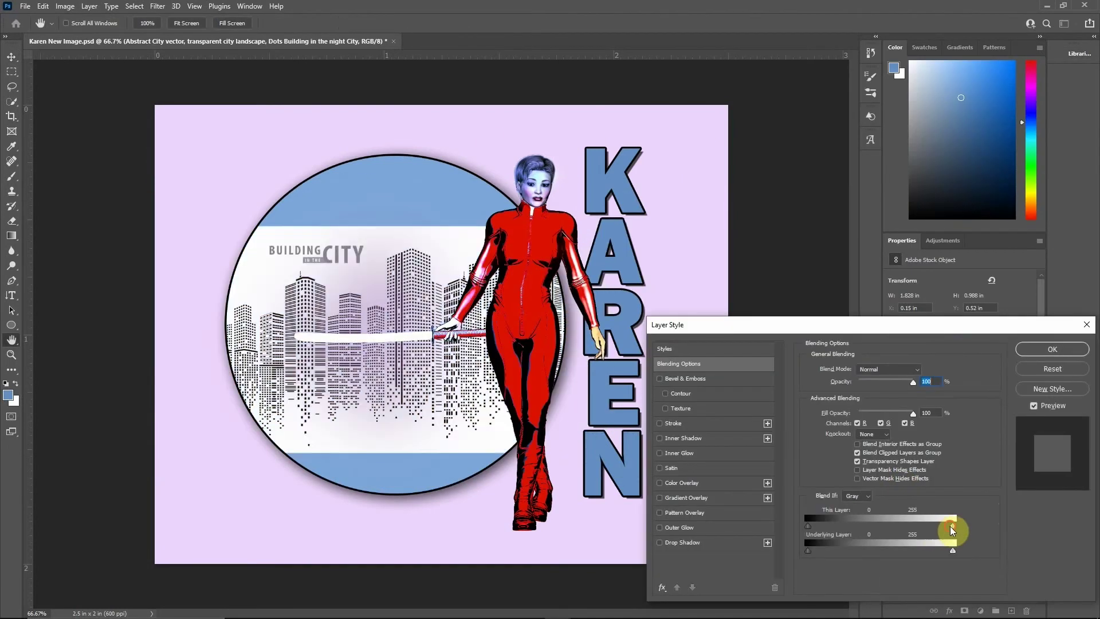
key("Return")
left_click(964, 610)
key("m")
left_click_drag(235, 232, 315, 250)
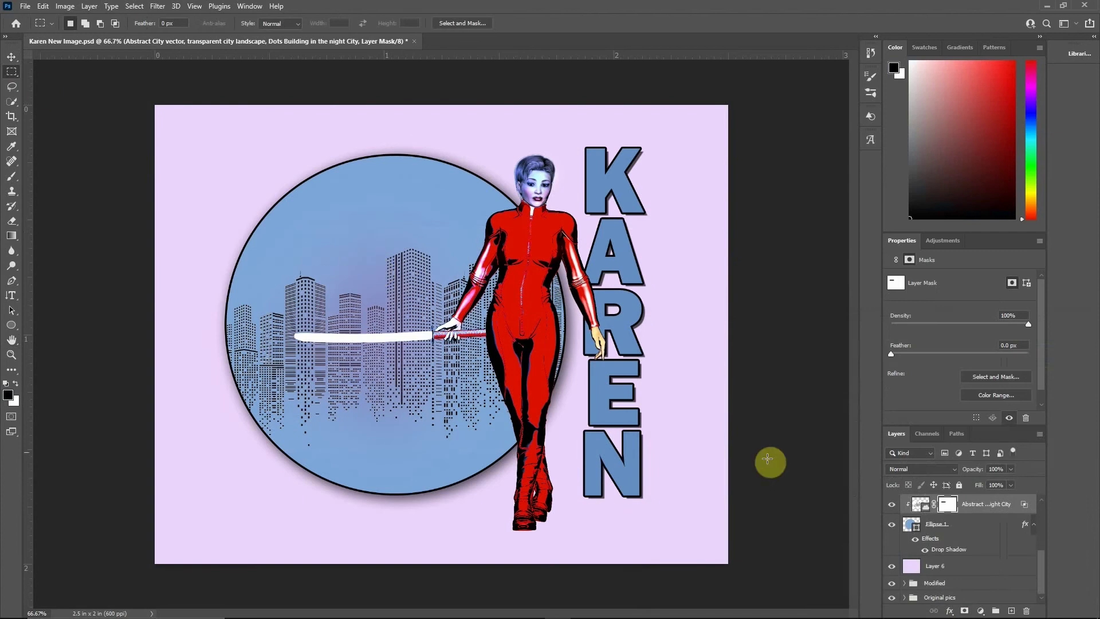
scroll(982, 552, "up", 2)
key("v")
key("shift+Down")
key("shift+Down")
key("shift+Down")
key("shift+Down")
key("shift+Down")
key("shift+Down")
key("shift+Down")
key("shift+Down")
key("shift+Down")
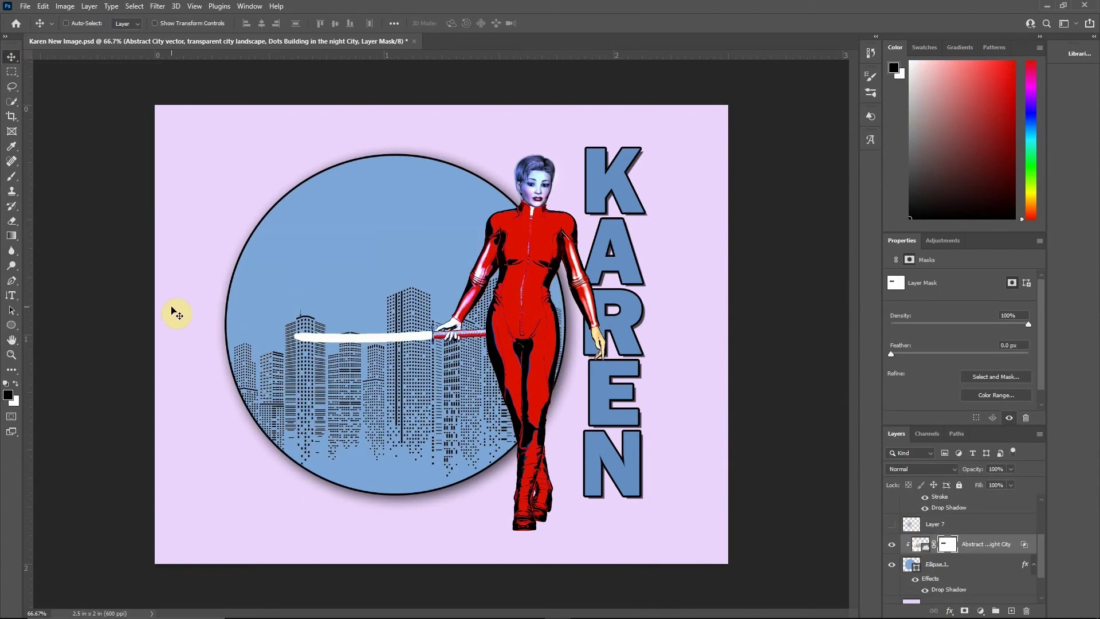
Step: Duplicate the city above the figure, shrunk onto the sword at 60% opacity
key("ctrl+j")
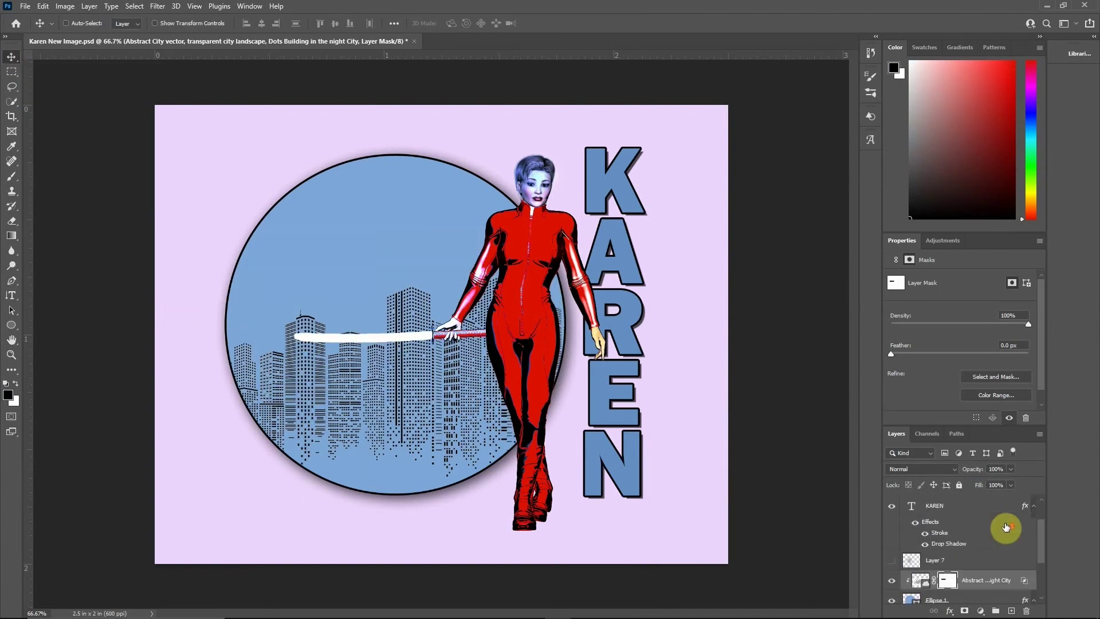
left_click_drag(921, 540, 992, 528)
left_click(912, 547)
left_click_drag(912, 547, 911, 515)
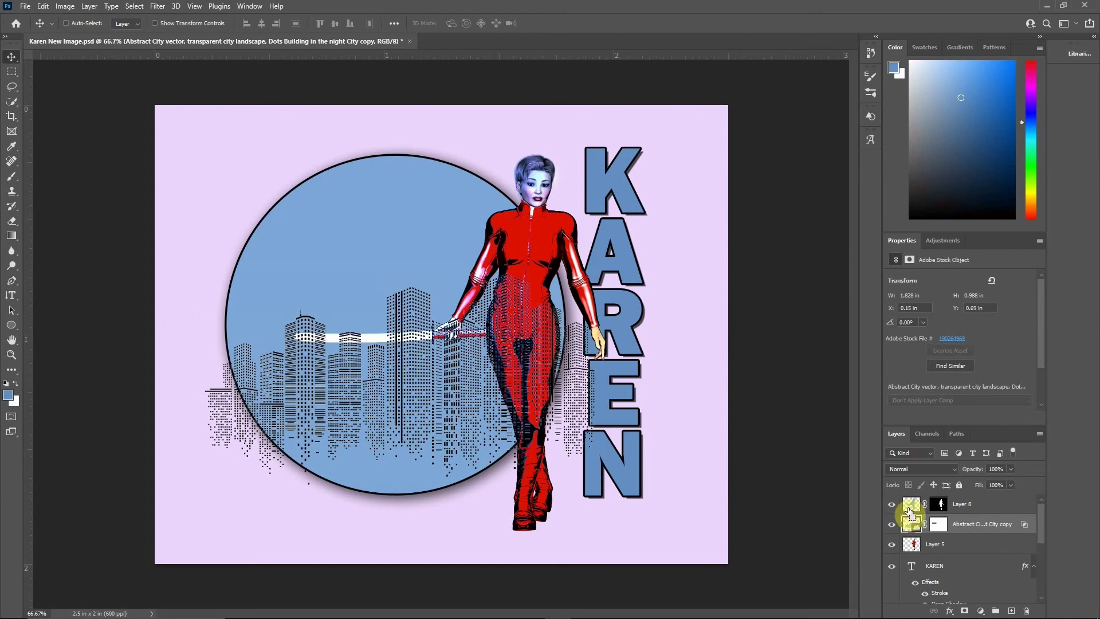
key("ctrl+t")
mouse_move(481, 361)
left_mouse_down()
mouse_move(418, 339)
mouse_move(401, 351)
left_mouse_up()
left_click(567, 23)
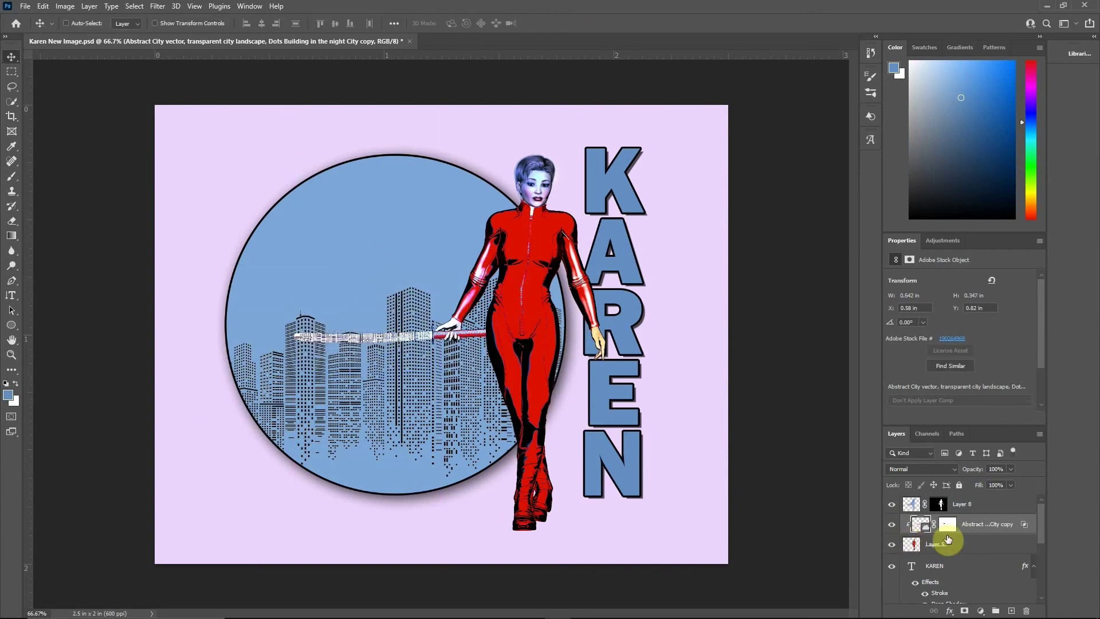
double_click(947, 539)
left_click(1052, 349)
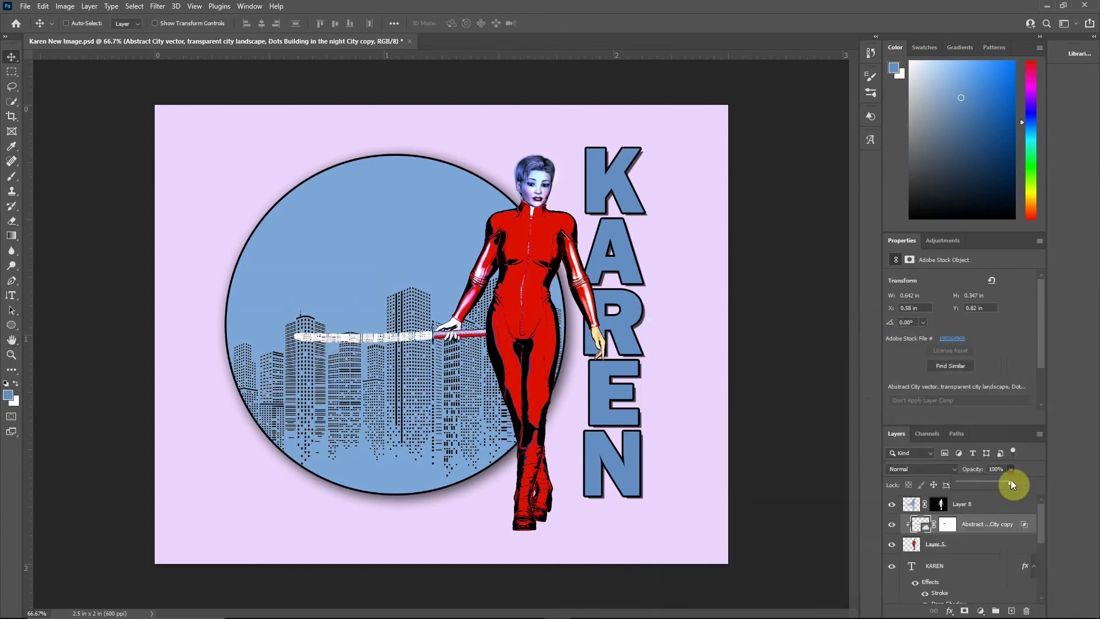
Step: Place a sun-rays burst from Libraries and shift the circle up and left
left_click(1072, 54)
left_click_drag(870, 295, 410, 256)
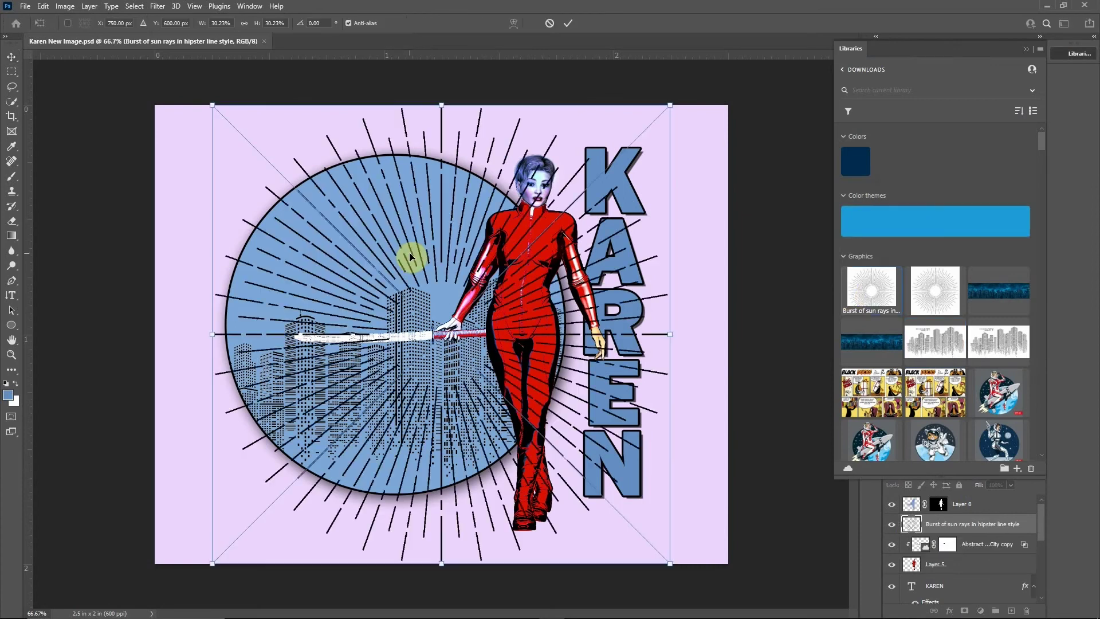
left_click(568, 23)
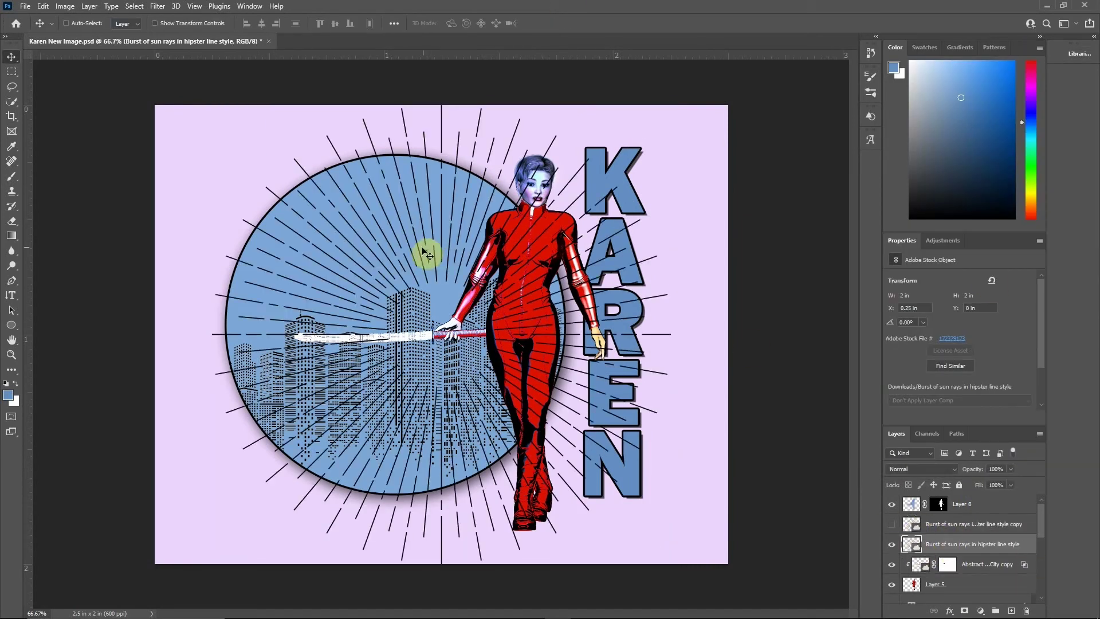
left_click_drag(432, 249, 410, 201)
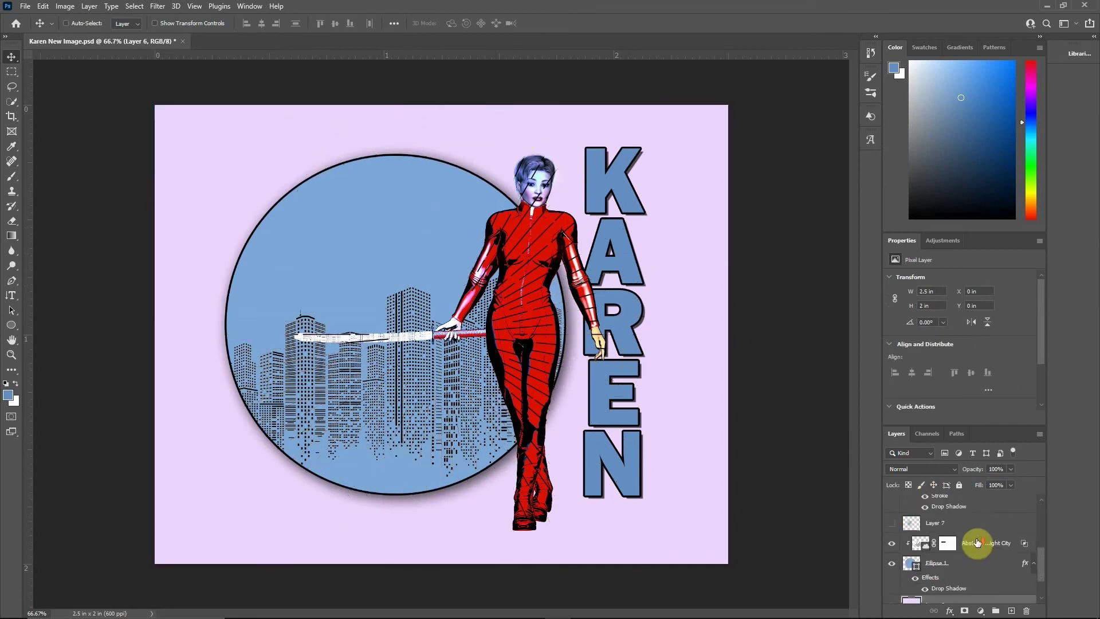
Step: Clip the sun rays into the circle as a small burst in its upper left
left_click(1079, 54)
left_click_drag(871, 291, 504, 220)
left_click(906, 551, "alt")
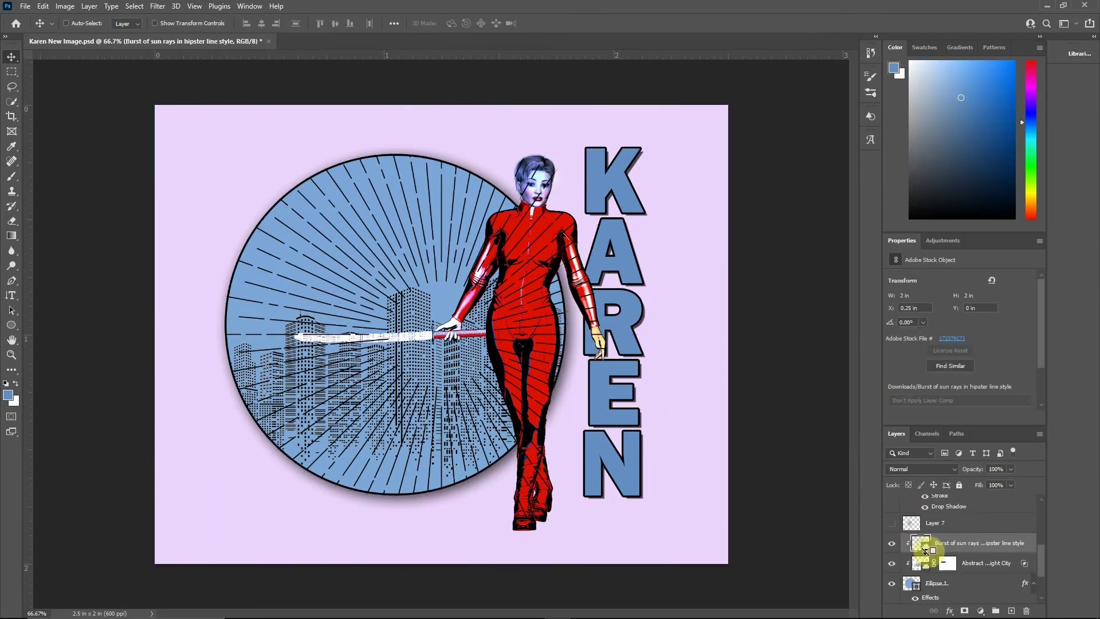
left_click_drag(682, 539, 449, 238)
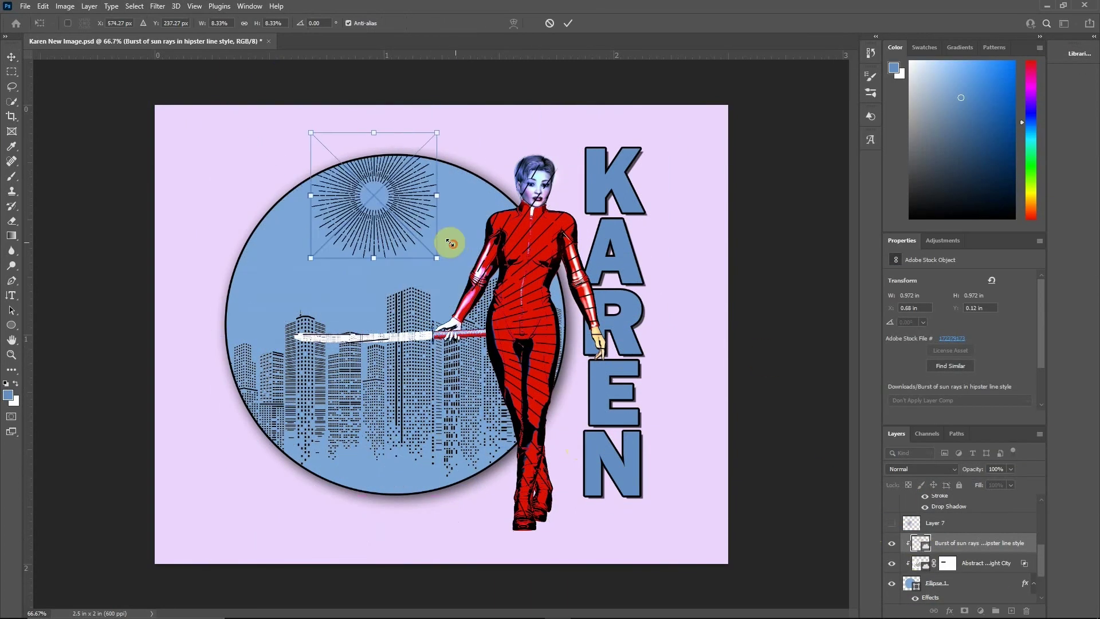
mouse_move(355, 243)
left_mouse_down()
mouse_move(378, 251)
mouse_move(321, 243)
left_mouse_up()
left_click(569, 23)
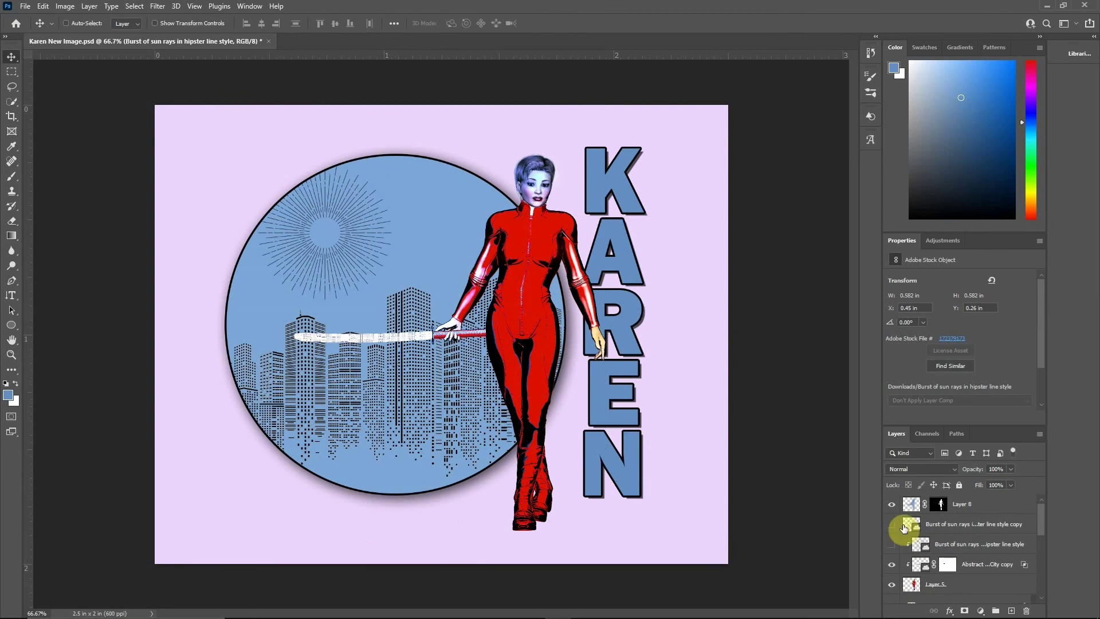
Step: Hide the sun-rays burst and nudge the KAREN title and blue circle down
left_click(896, 543)
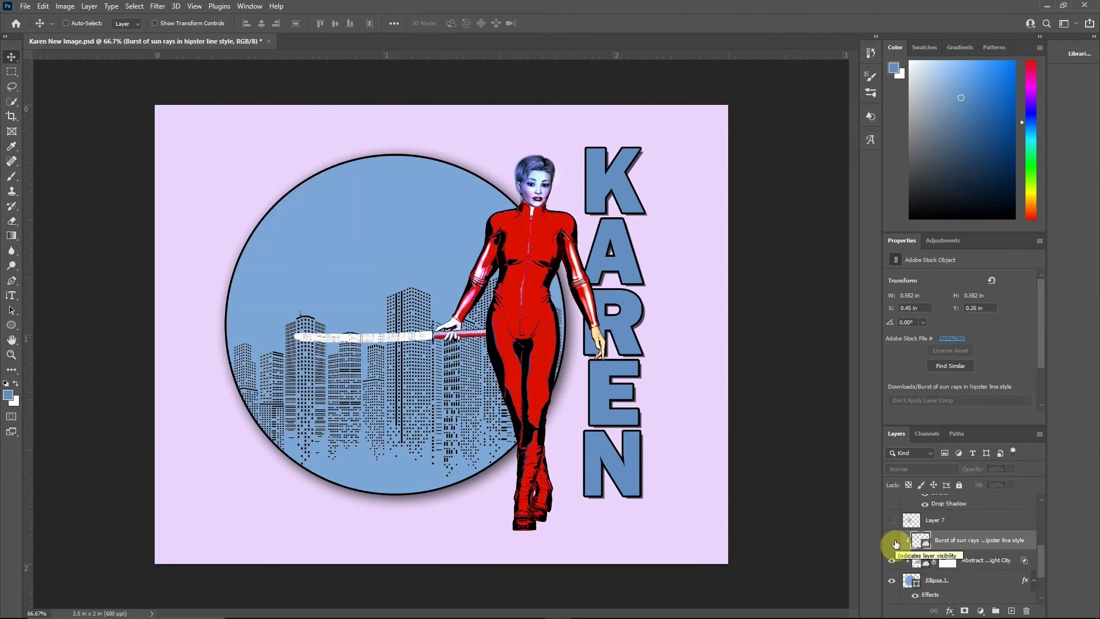
scroll(896, 543, "up", 2)
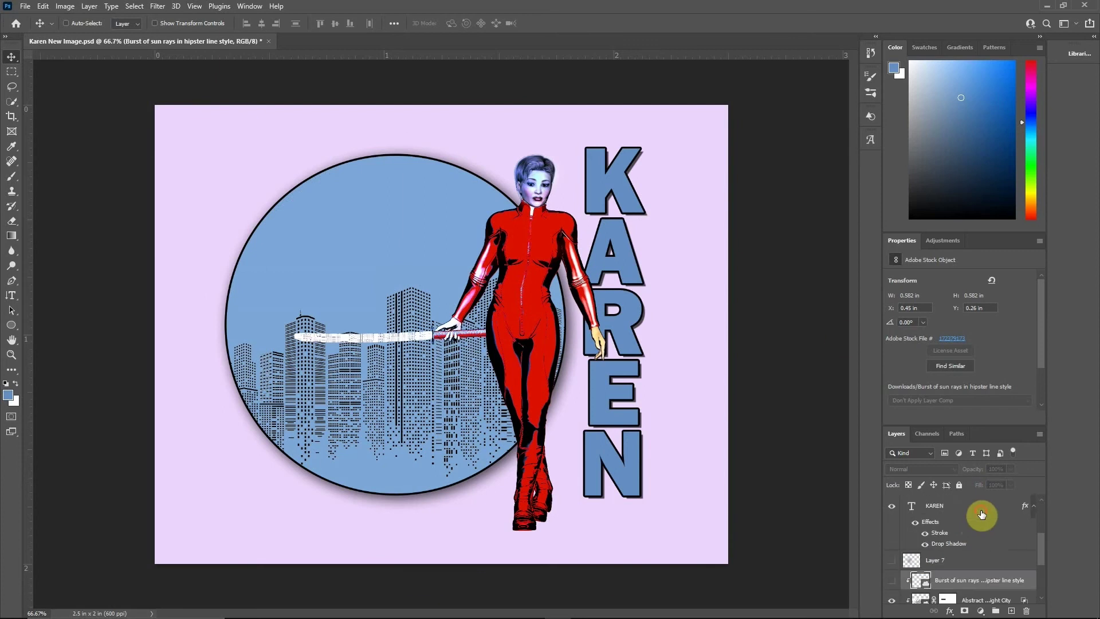
left_click(981, 514)
key("shift+Down")
key("shift+Down")
key("shift+Down")
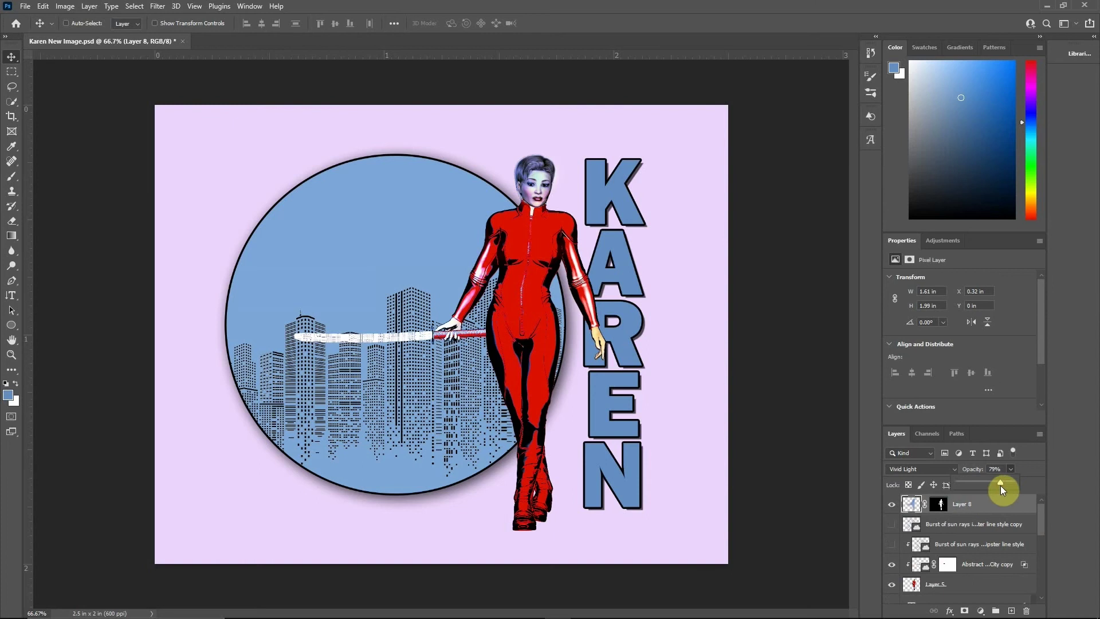
scroll(1011, 535, "down", 3)
left_click(989, 550)
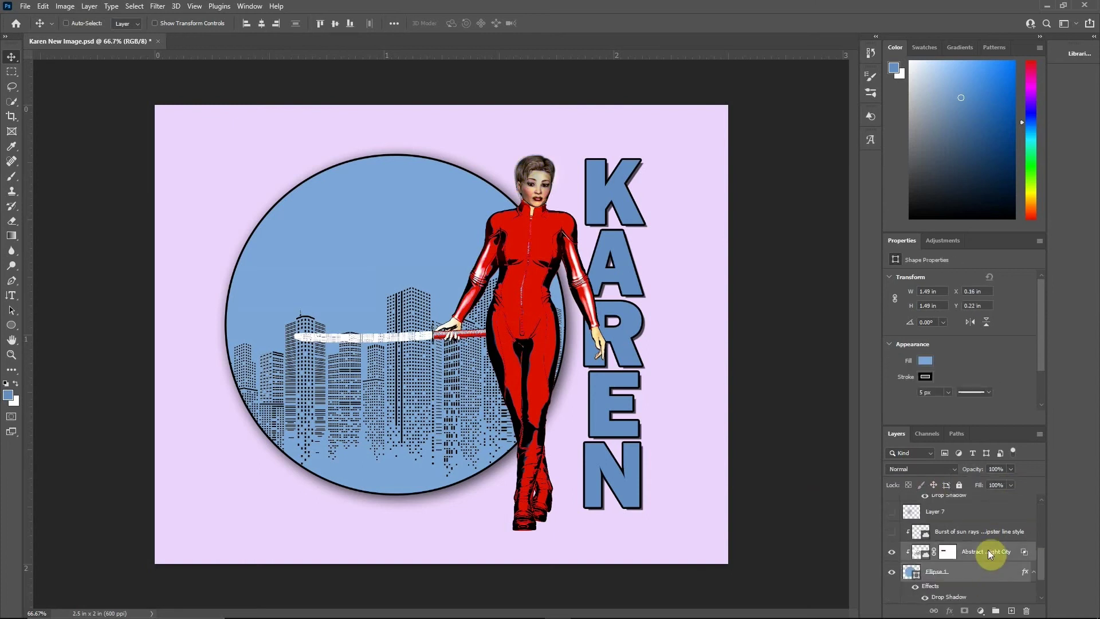
key("shift+Down")
key("shift+Down")
key("shift+Down")
key("shift+Down")
key("shift+Down")
scroll(978, 547, "up", 2)
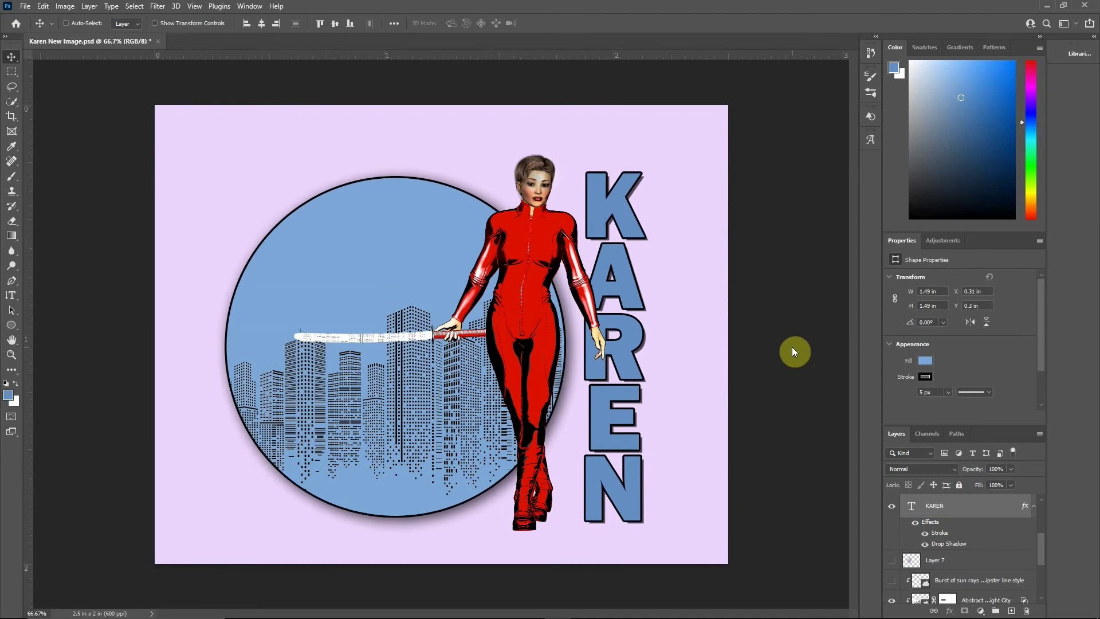
Step: Draw a larger Ellipse 2 behind the city circle with its stroke and shadow style
left_click_drag(211, 170, 644, 600)
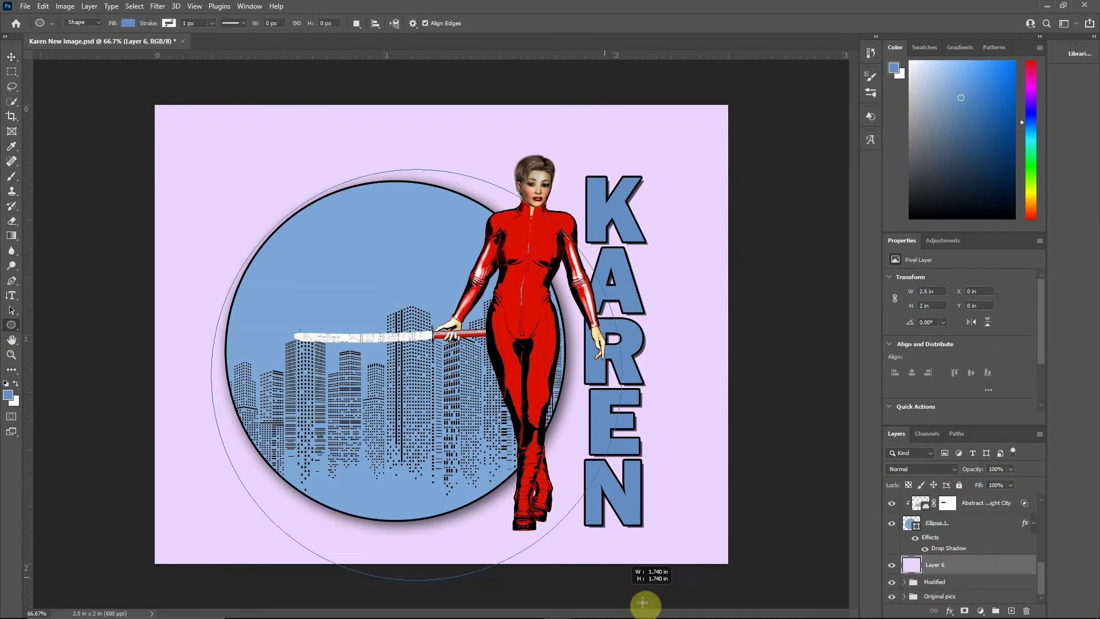
key("v")
left_click_drag(265, 525, 265, 462)
right_click(984, 548)
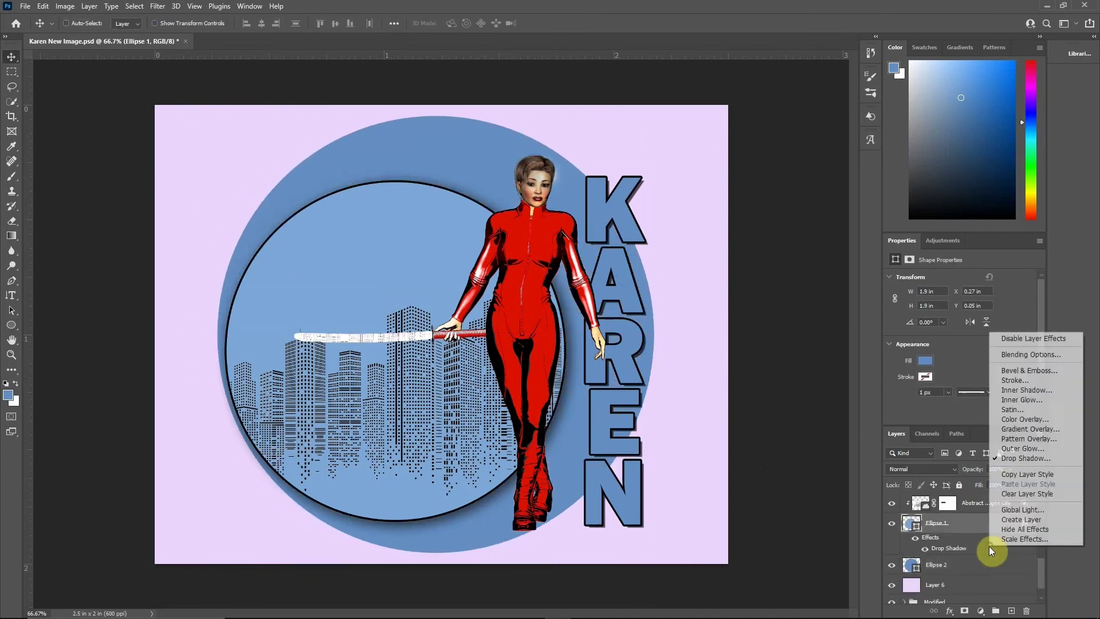
left_click(1025, 476)
right_click(985, 566)
left_click(1015, 361)
Step: Fill the large circle with the yellow-green swatch
left_click(927, 571)
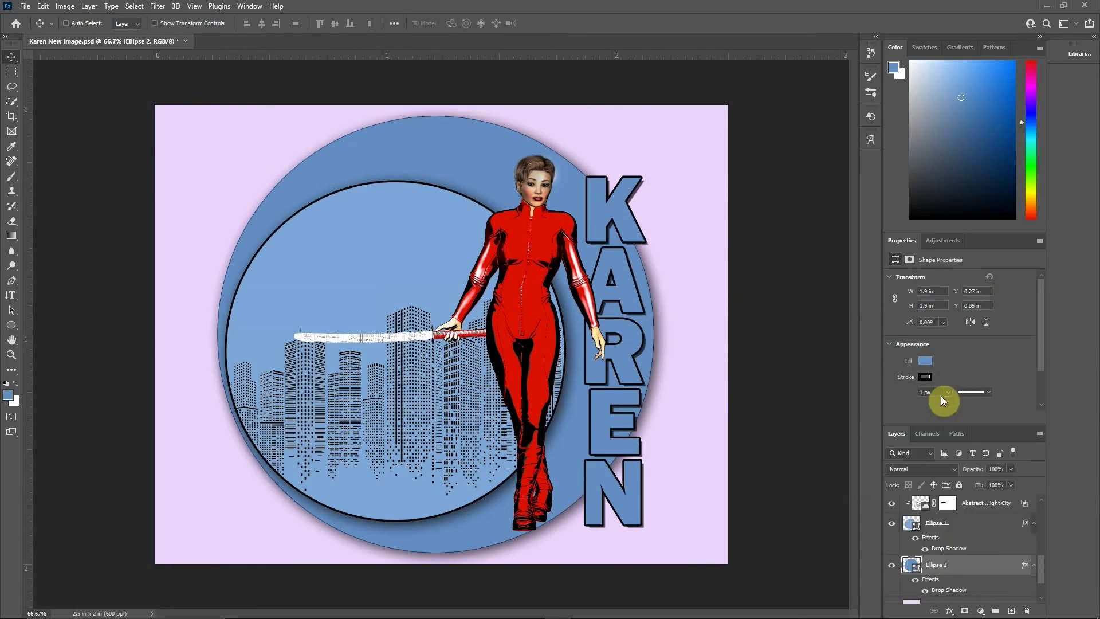
left_click(924, 361)
left_click(896, 422)
left_click(1040, 422)
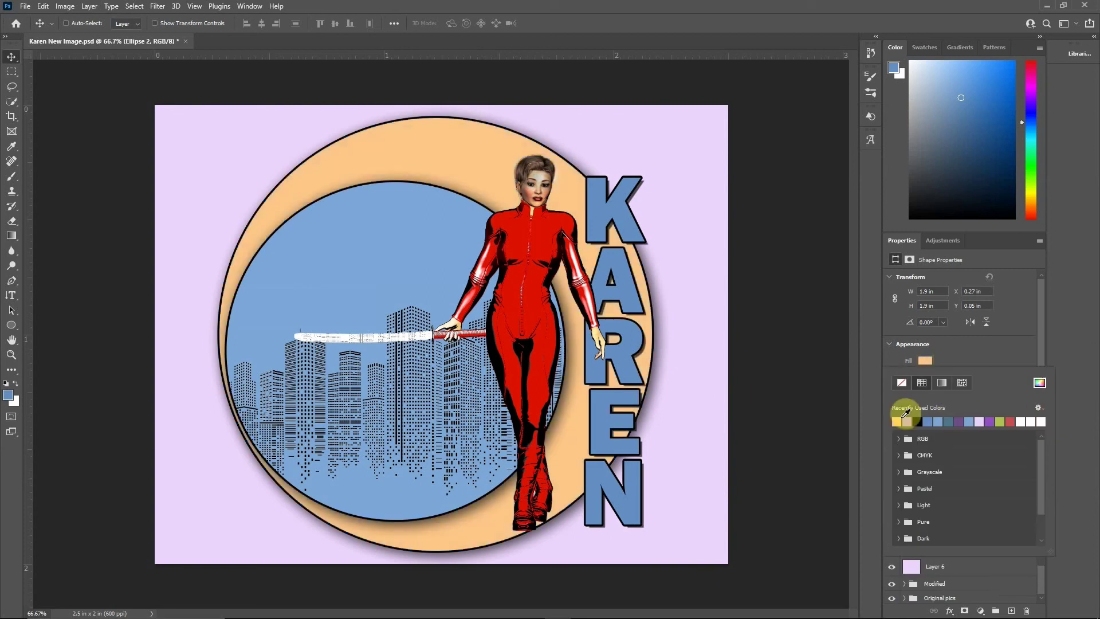
left_click(1001, 422)
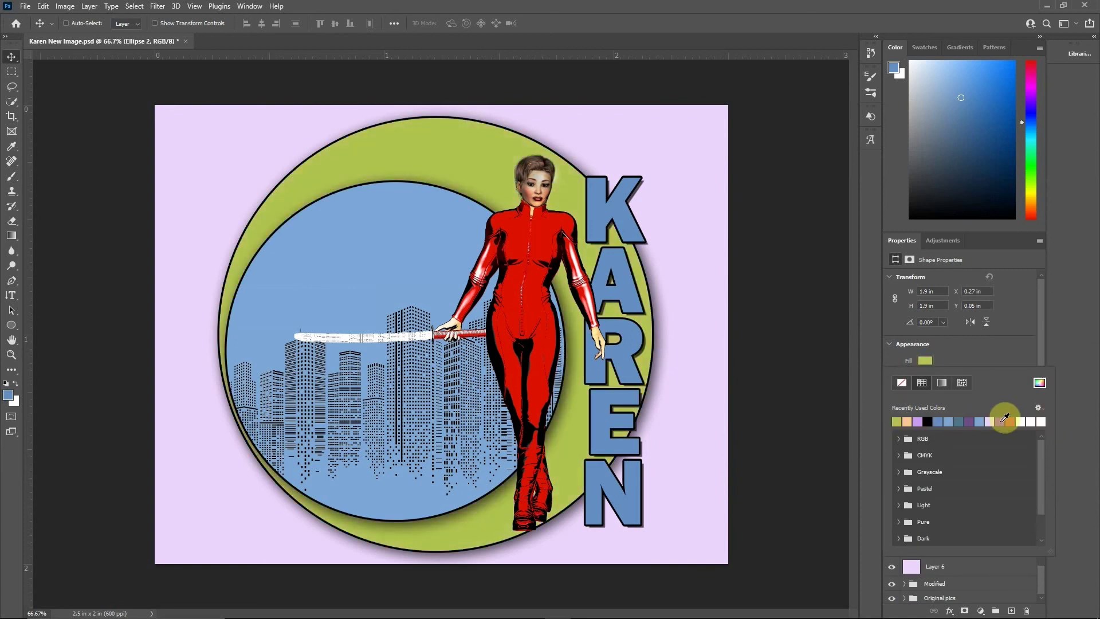
left_click(952, 567)
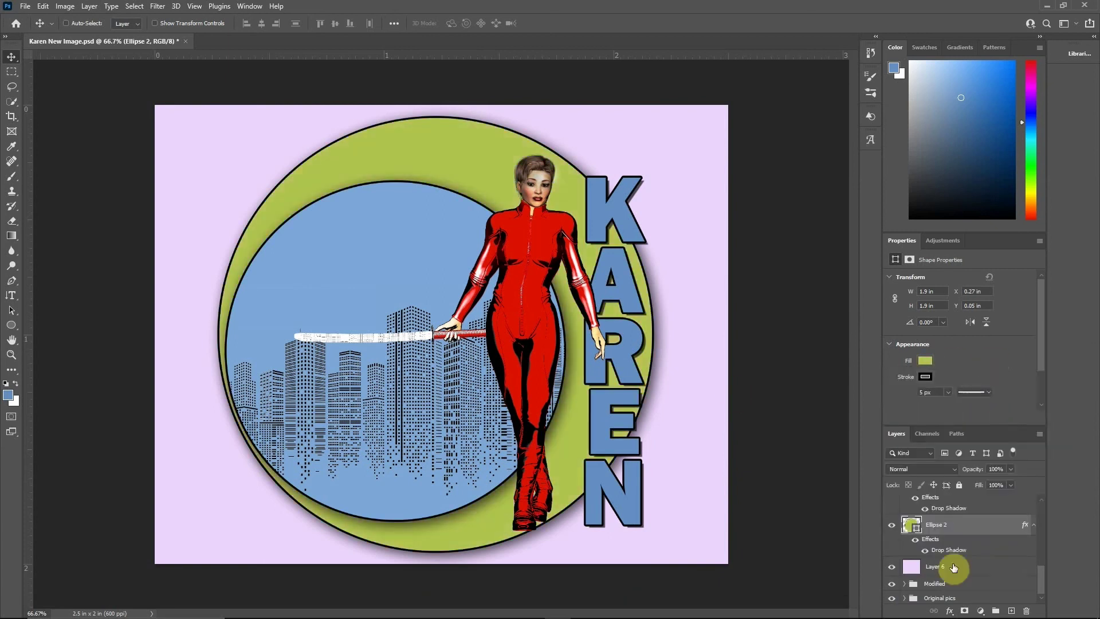
Step: Give KAREN a cream f7c98a Color Overlay and nudge it slightly up
double_click(1005, 570)
left_click(723, 246)
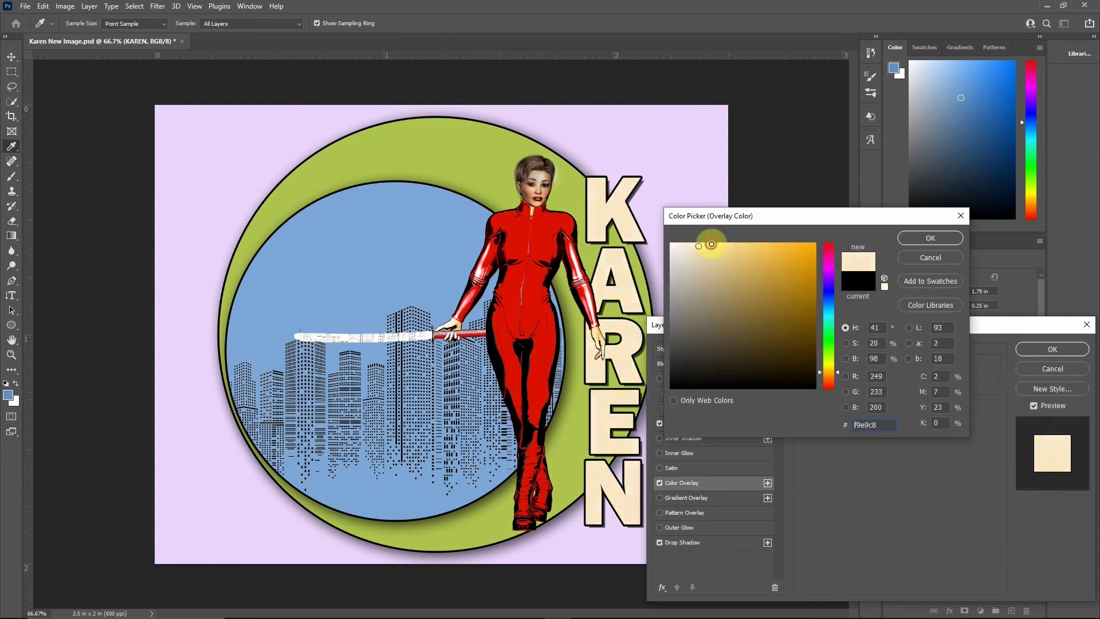
type("f7c98a")
key("Return")
key("Return")
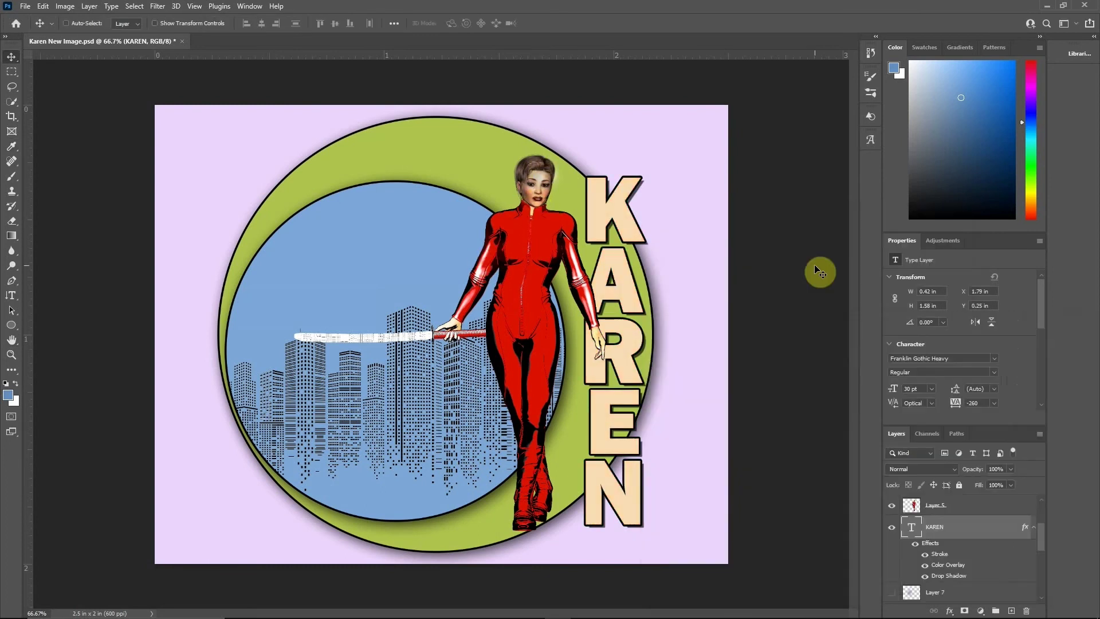
key("shift+Up")
key("shift+Up")
key("shift+Up")
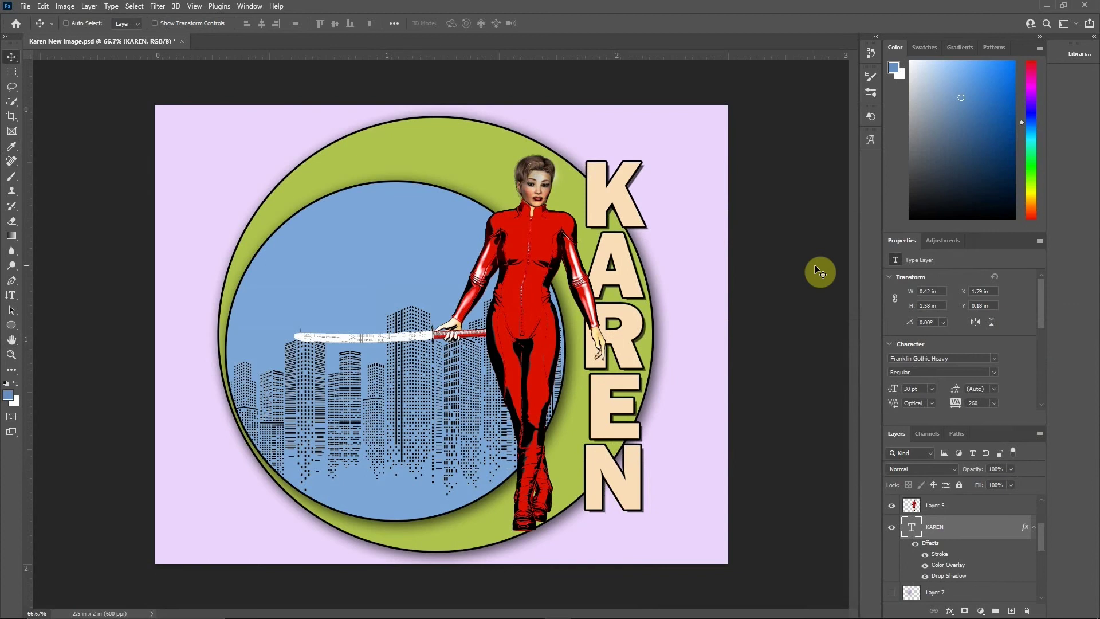
scroll(886, 516, "down", 2)
Step: Give the city copy a blue Color Overlay in Multiply at 19% opacity
double_click(1005, 531)
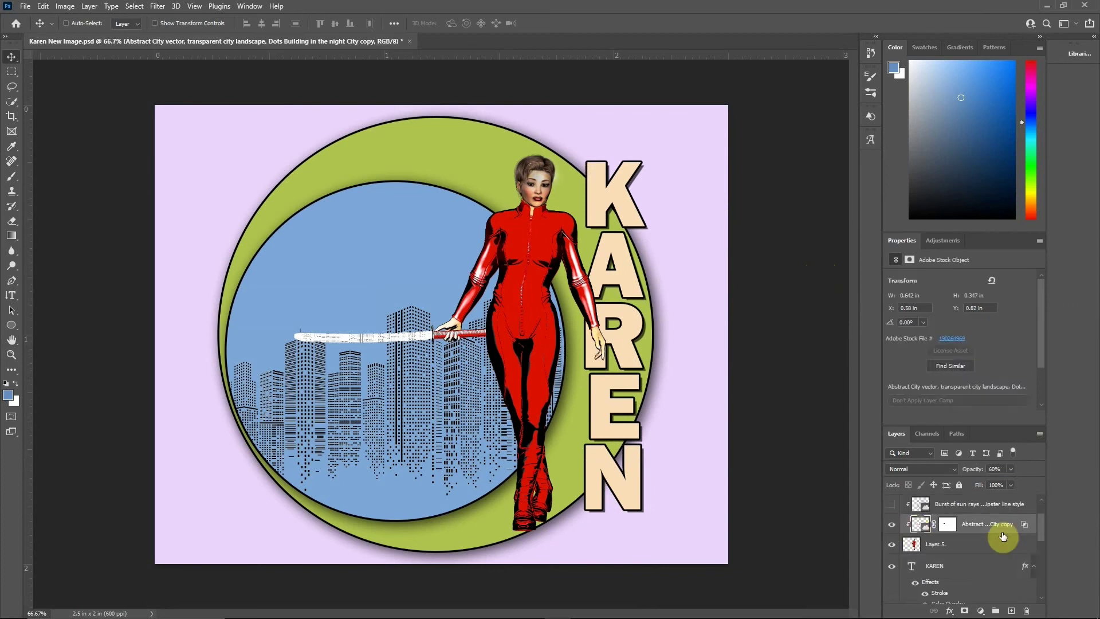
left_click(706, 483)
left_click(939, 370)
left_click(449, 228)
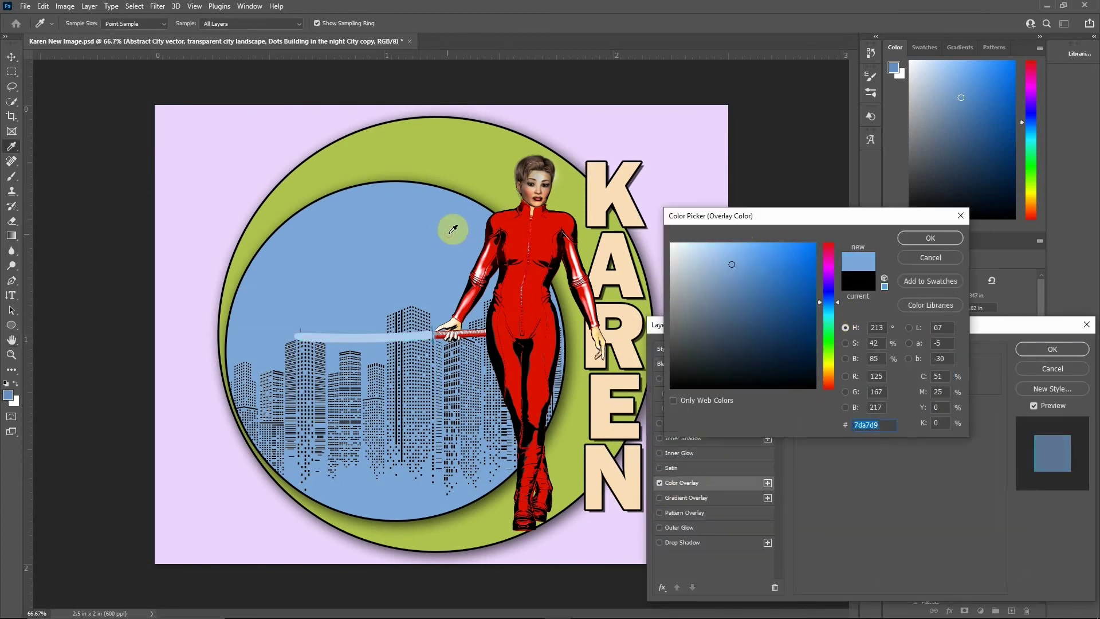
key("Return")
left_click(894, 371)
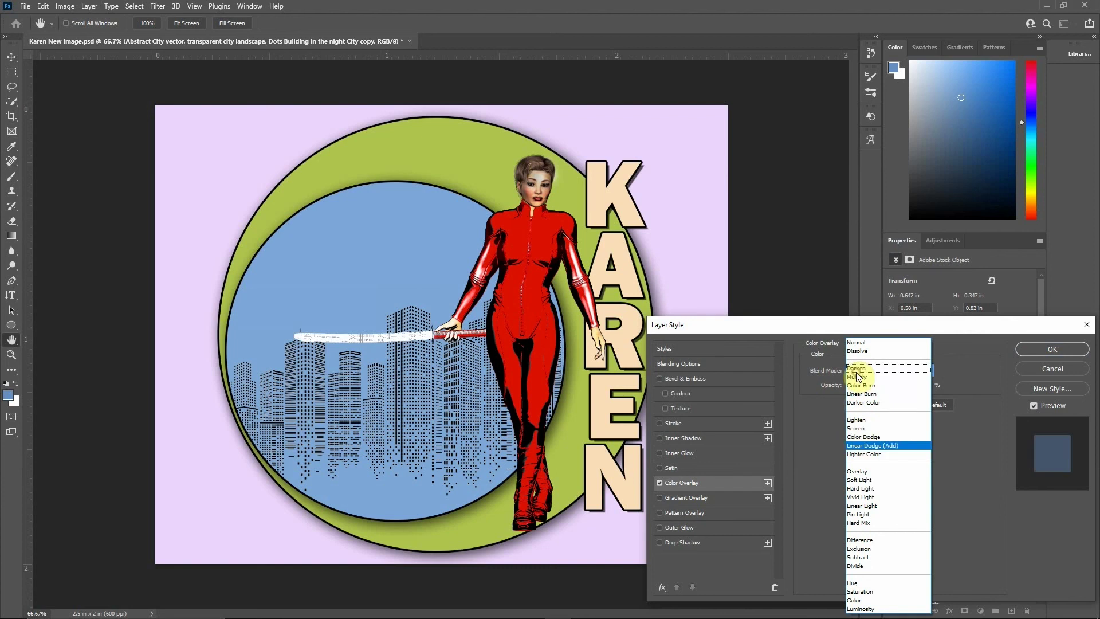
left_click(859, 470)
left_click(889, 368)
left_click_drag(874, 385, 859, 387)
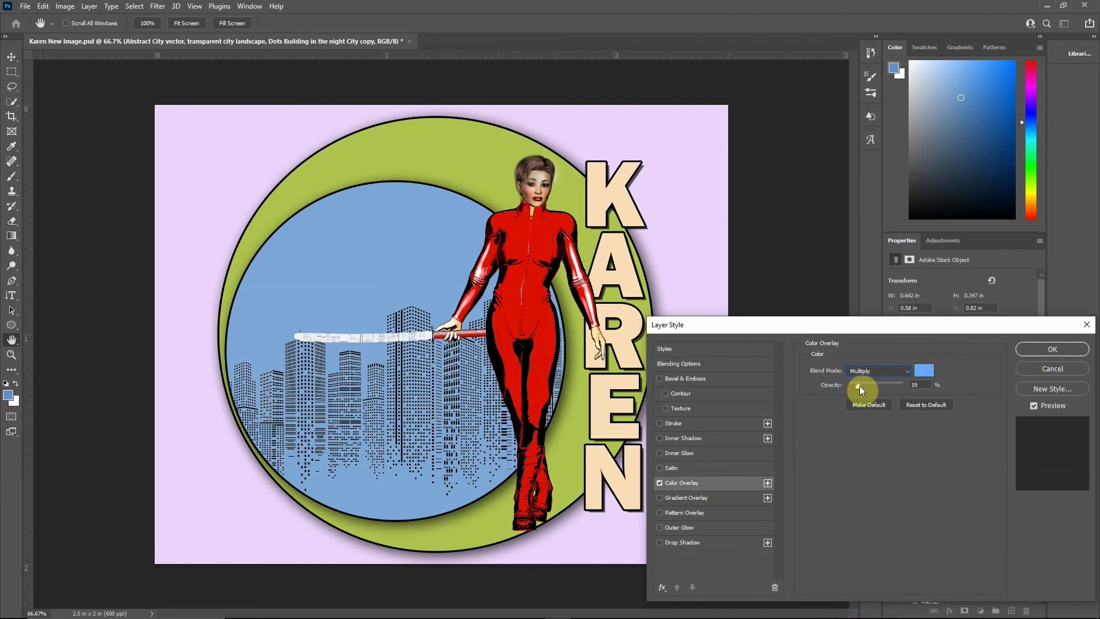
left_click(1052, 349)
Step: Add a Color Burn outer glow at 41% opacity around the woman
double_click(985, 524)
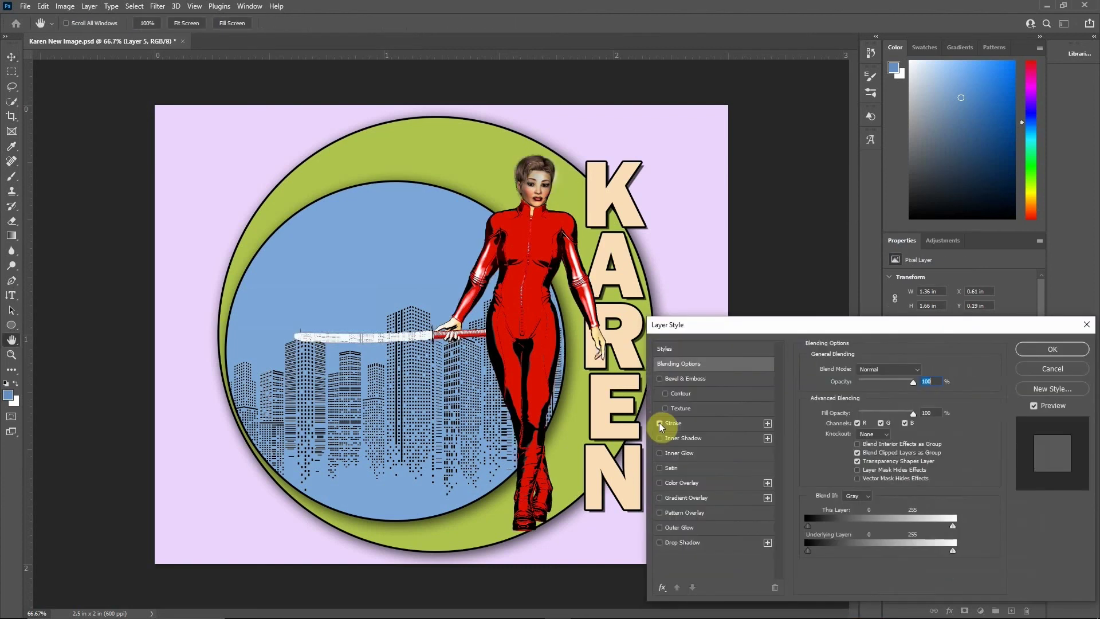
left_click(660, 529)
left_click(834, 408)
key("Return")
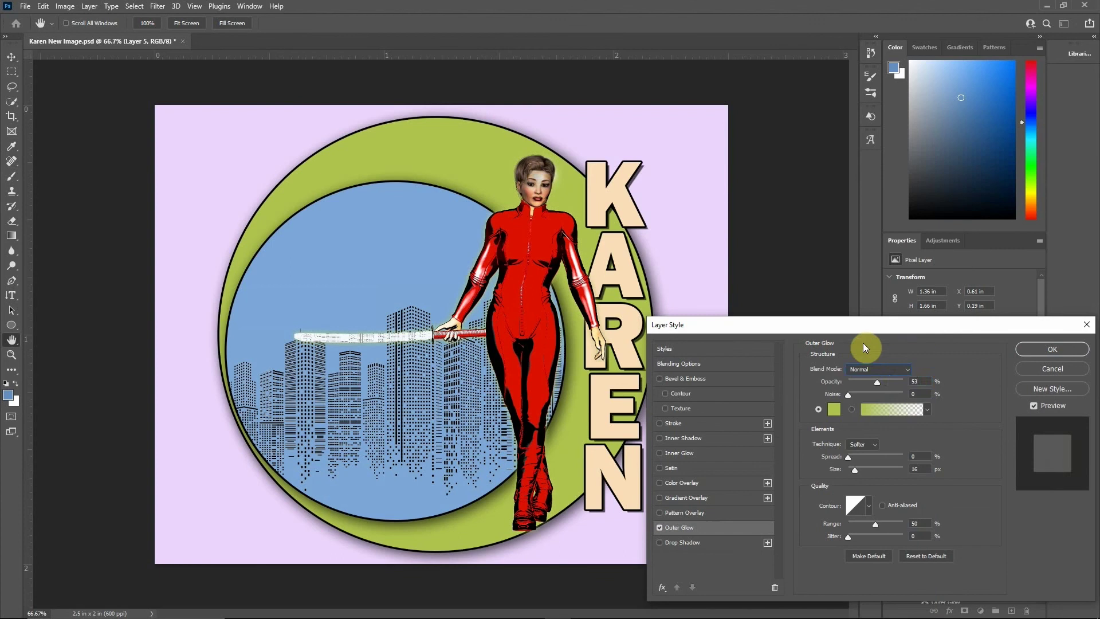
left_click_drag(886, 387, 870, 383)
left_click(878, 369)
left_click(862, 474)
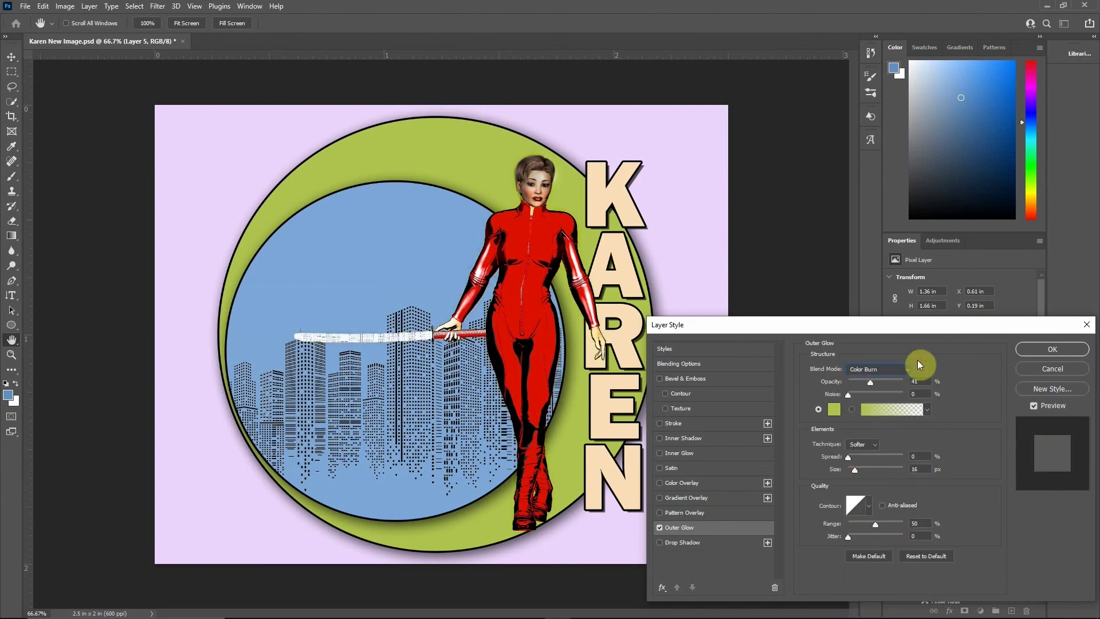
Step: Apply the outer glow, inspect the face up close, and select the topmost layer
key("Return")
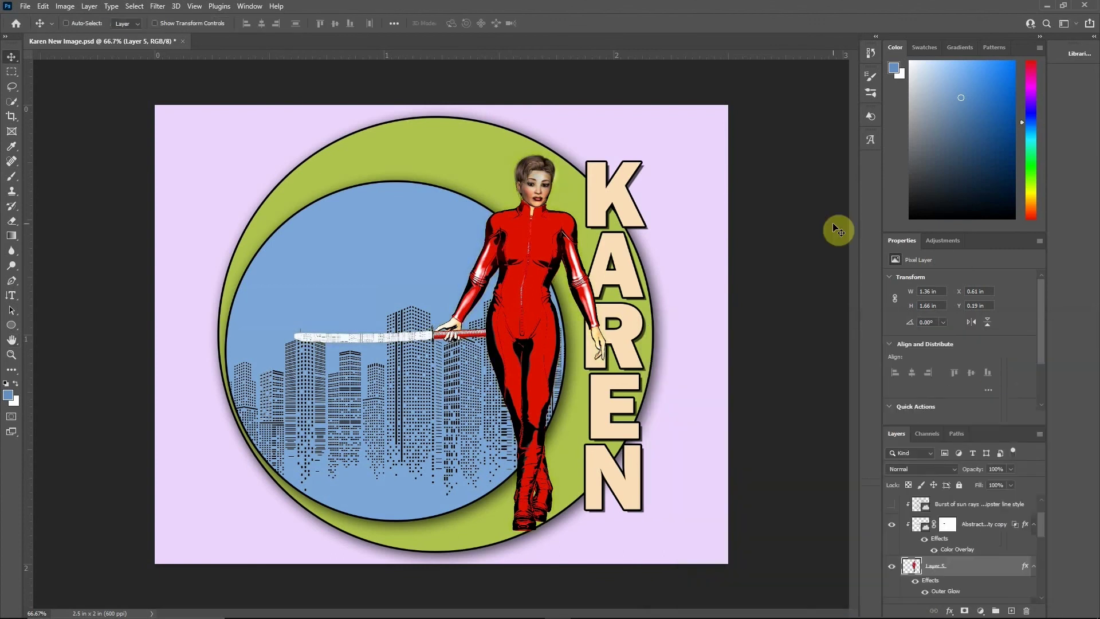
key("ctrl+plus")
key("ctrl+plus")
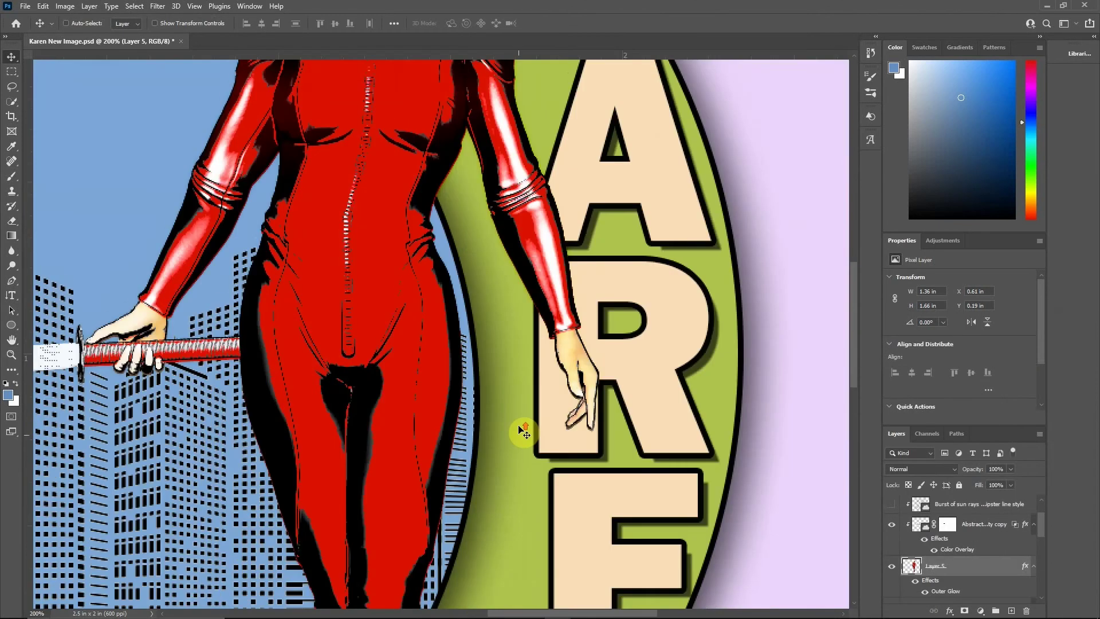
scroll(530, 429, "up", 5)
key("j")
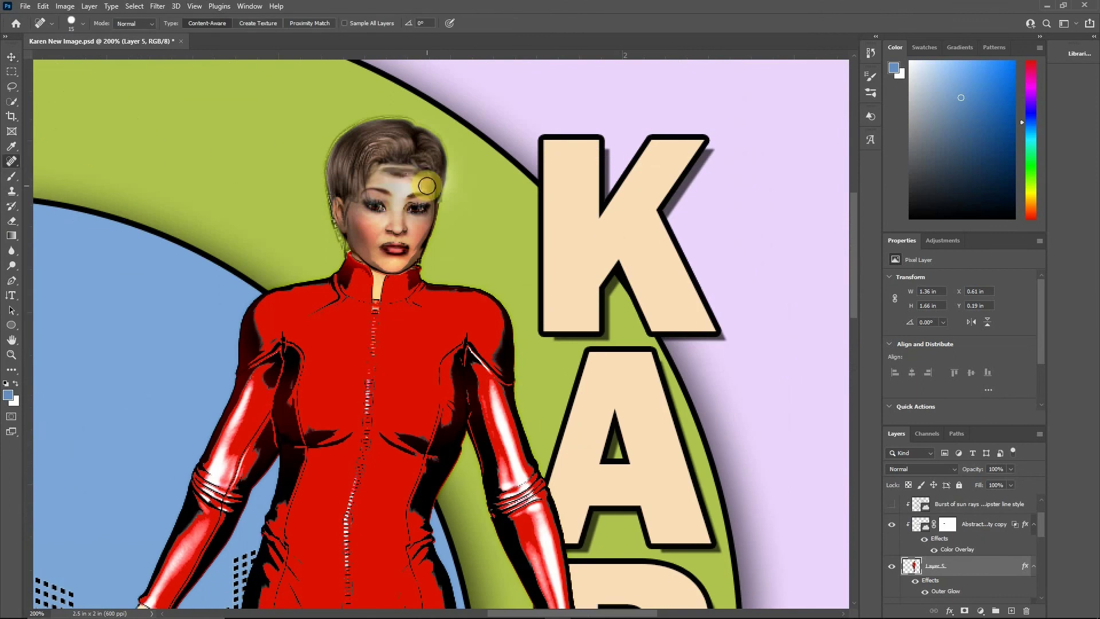
key("ctrl+0")
scroll(1017, 509, "up", 3)
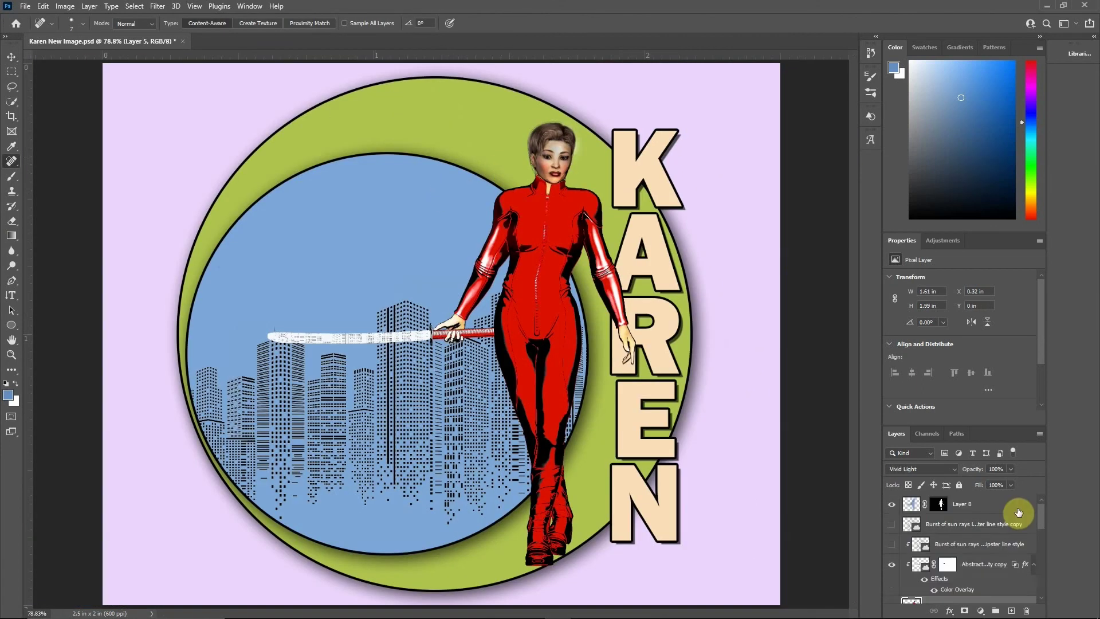
left_click(1017, 505)
Step: Fill a layer pale pink in Hue mode and set Layer 10 to Overlay at 70%
key("alt+BackSpace")
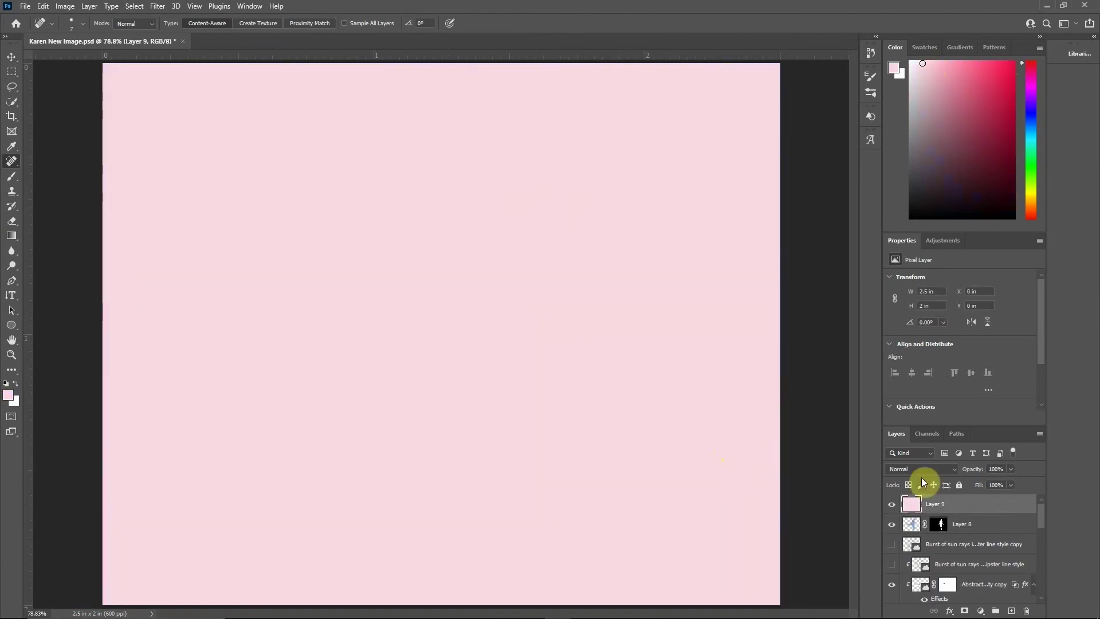
left_click(922, 469)
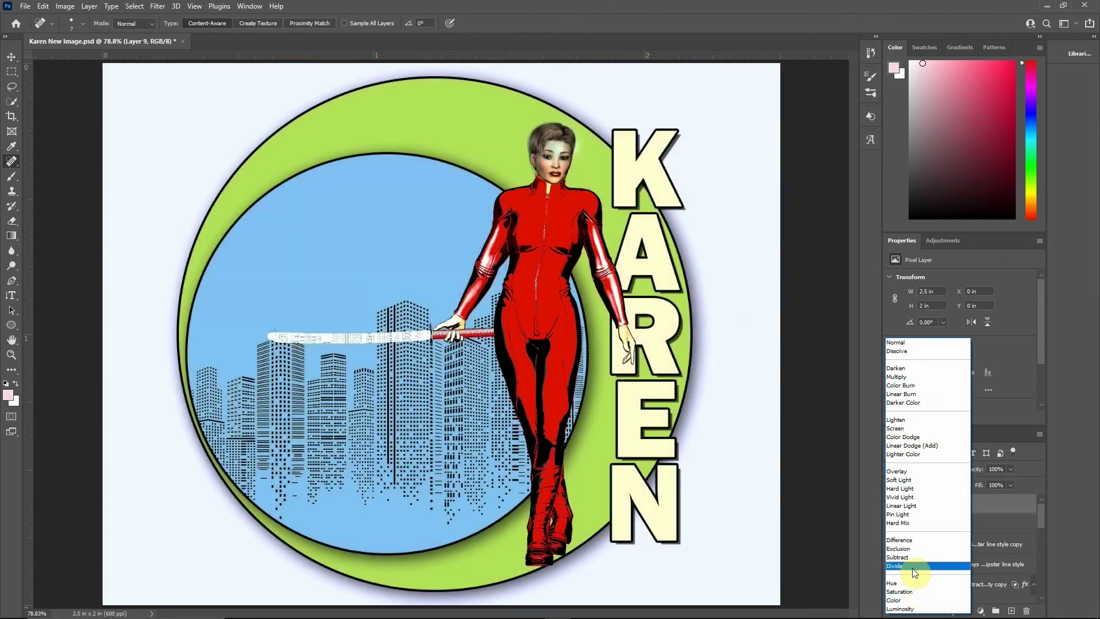
left_click(910, 583)
left_click(921, 469)
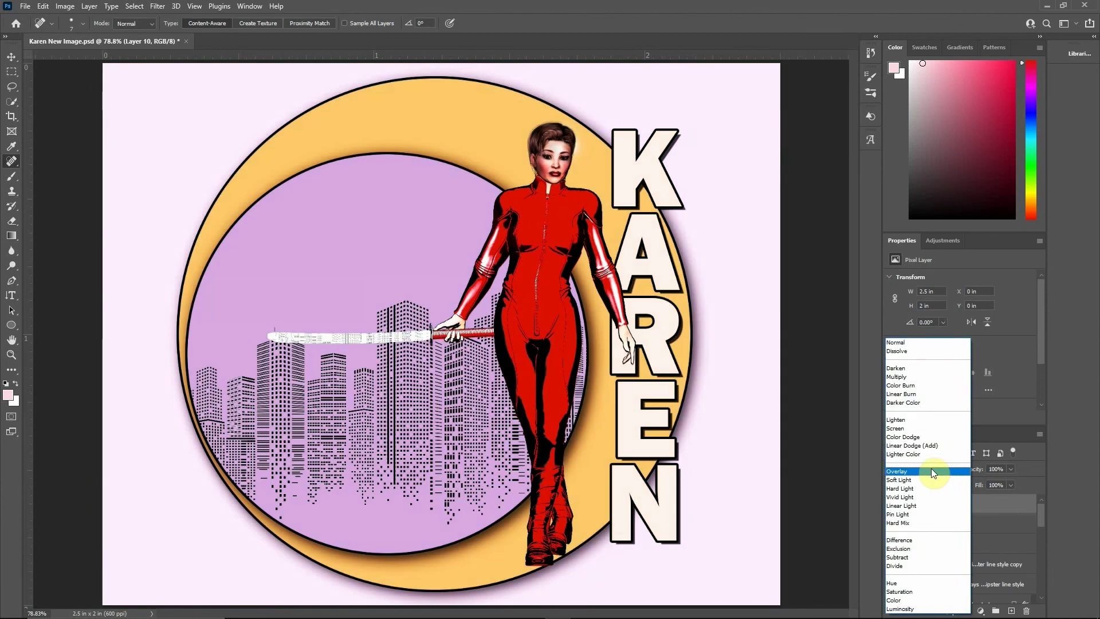
left_click_drag(1011, 469, 999, 477)
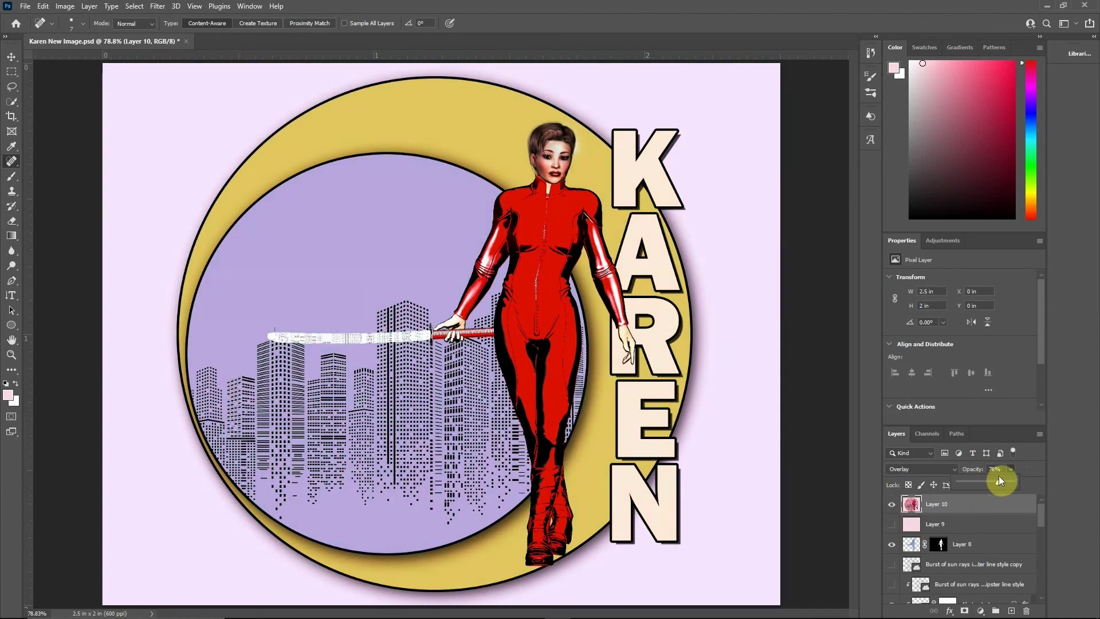
key("ctrl+s")
Step: Add a colorized Hue/Saturation adjustment tinting the whole poster blue
left_click(980, 608)
left_click(968, 453)
left_click_drag(960, 322, 965, 322)
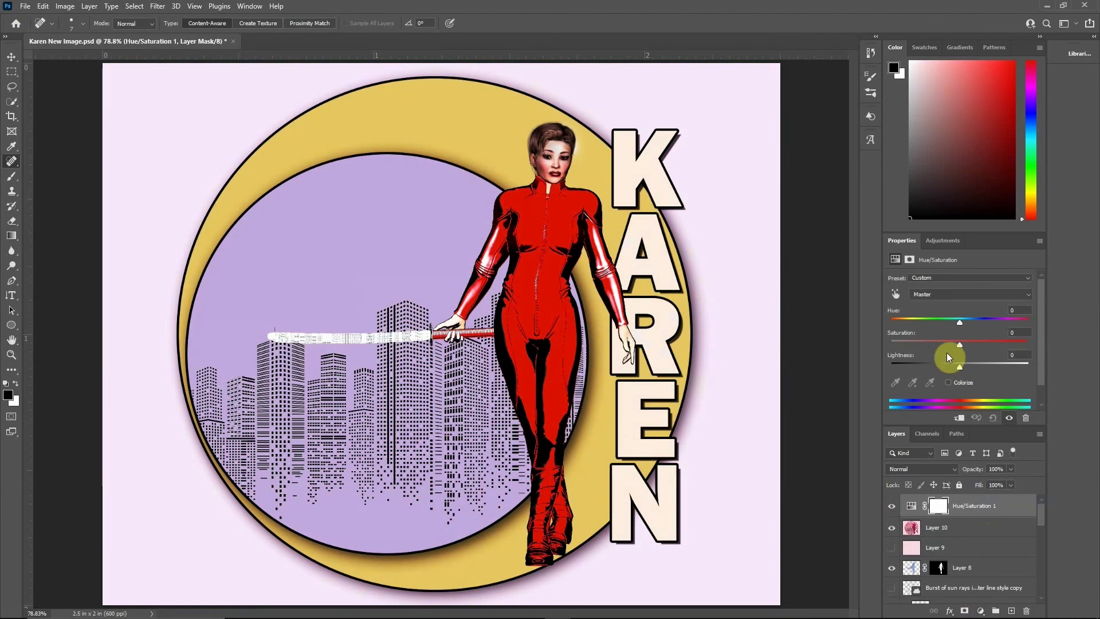
left_click_drag(960, 363, 950, 367)
left_click(948, 382)
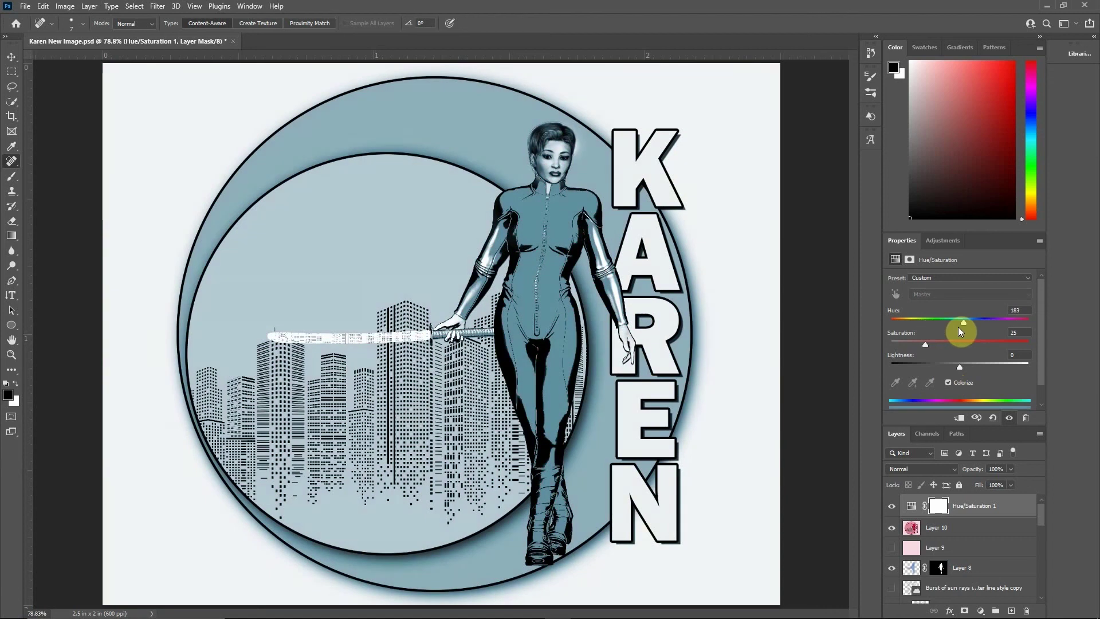
mouse_move(963, 322)
left_mouse_down()
mouse_move(940, 322)
mouse_move(970, 322)
left_mouse_up()
left_click_drag(959, 367, 972, 345)
Step: Hide the blue Hue/Saturation tint to reveal the red suit and gold ring
scroll(916, 516, "up", 1)
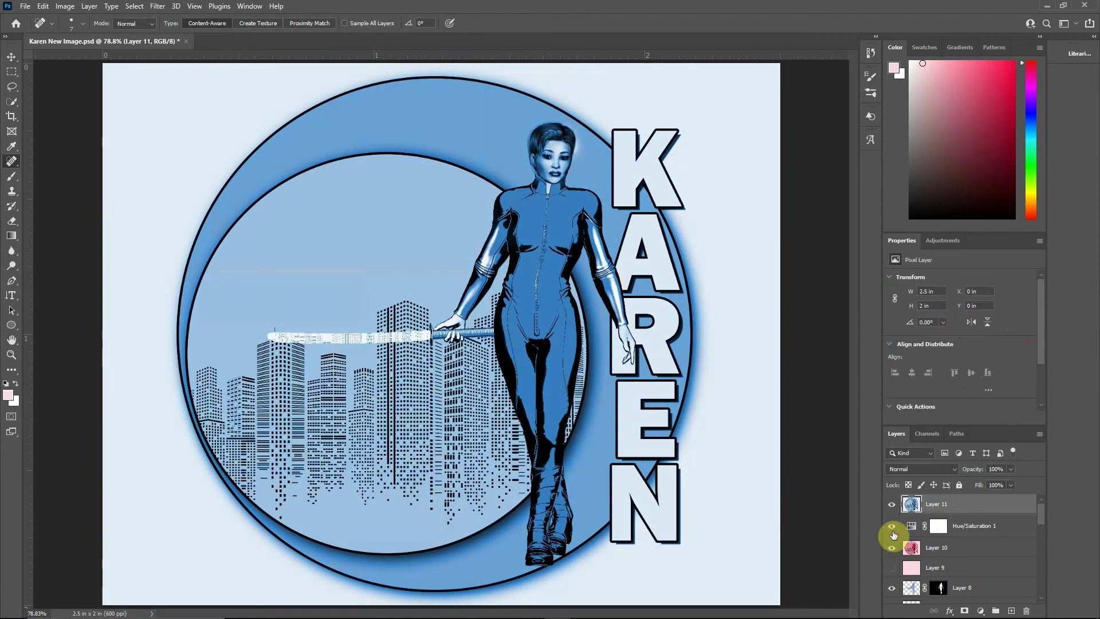
left_click(891, 525)
left_click(962, 552)
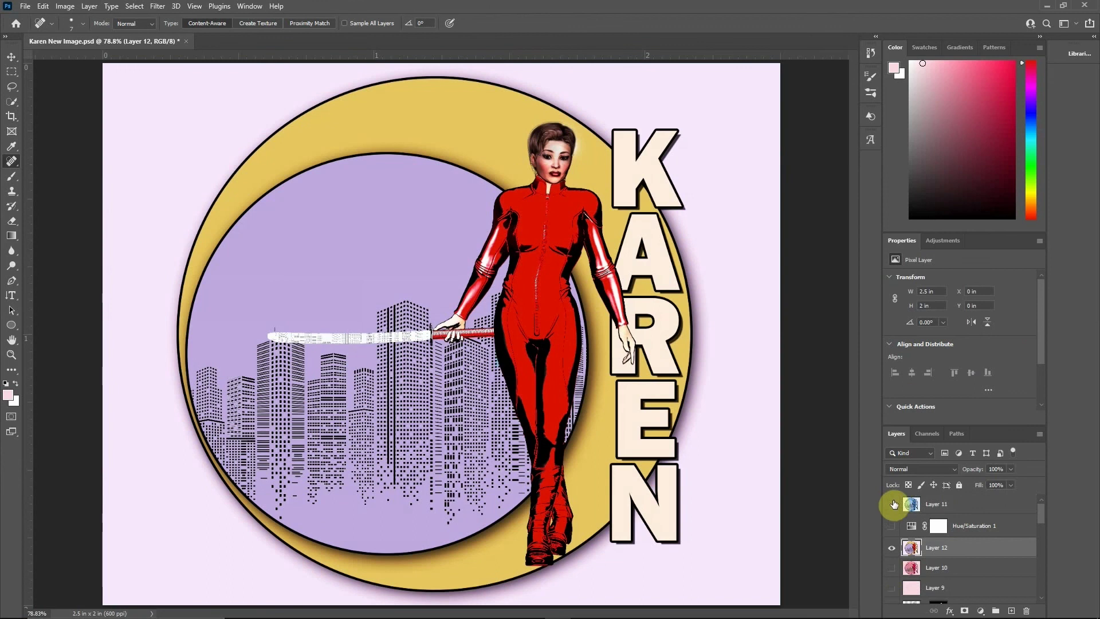
left_click(892, 504)
Step: Blend Layer 11 as Overlay at low opacity and mask out colour near the suit's neck
left_click(940, 504)
left_click(923, 469)
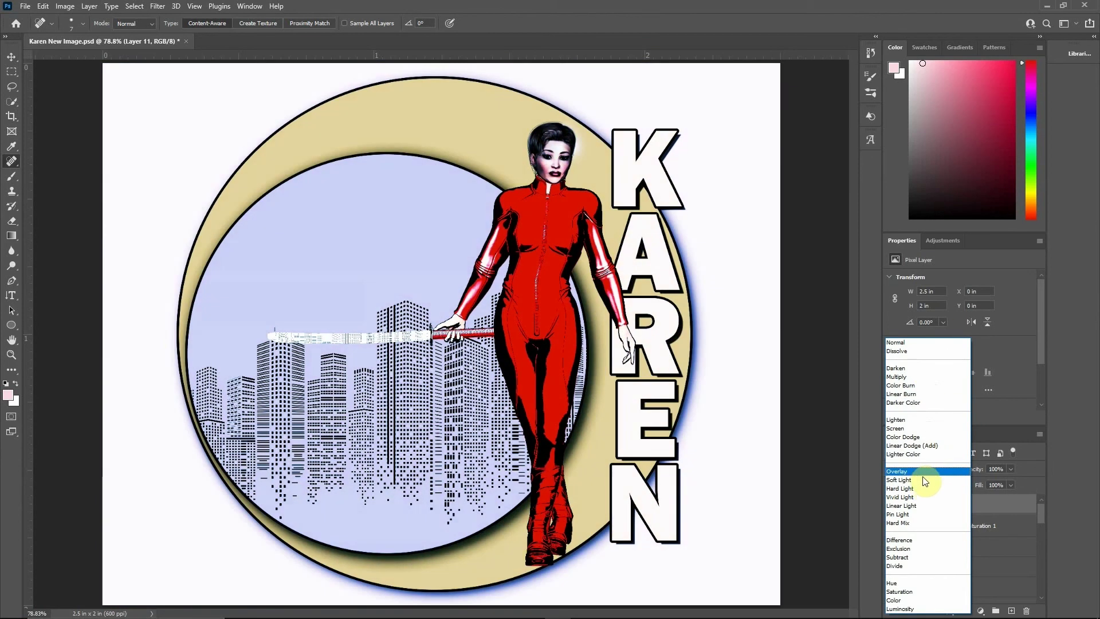
left_click(923, 472)
left_click(1010, 469)
mouse_move(1008, 483)
left_mouse_down()
mouse_move(964, 486)
mouse_move(1011, 482)
left_mouse_up()
left_click(892, 504)
left_click(964, 610)
key("b")
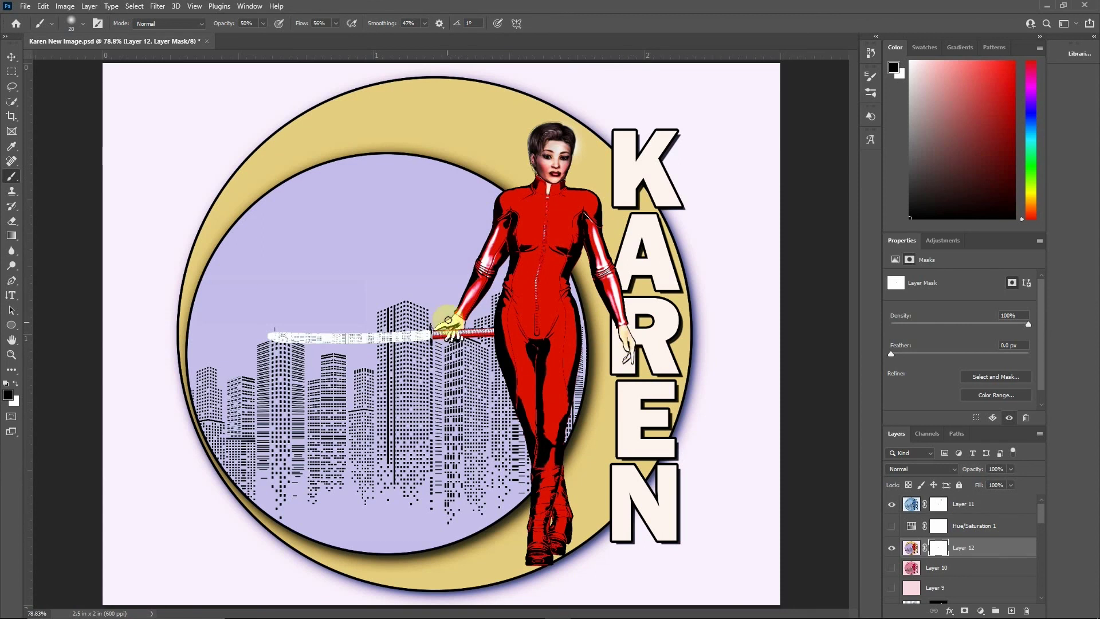
left_click(547, 202)
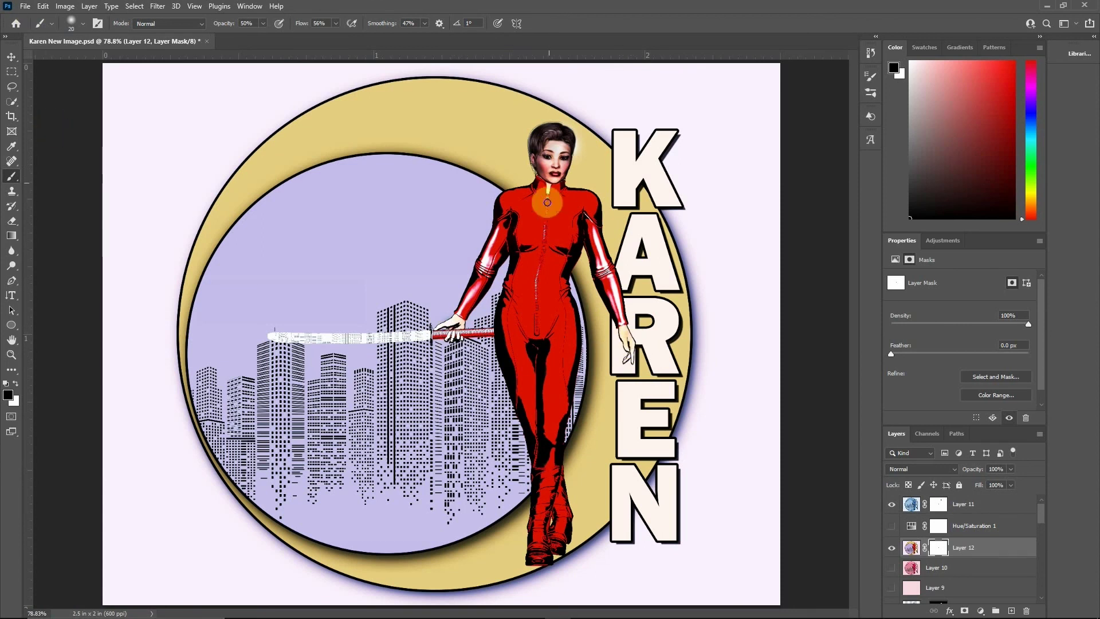
Step: Add Layer 13, sample the ring's gold, stamp visible artwork into a new layer, and save
left_click(988, 506)
key("ctrl+shift+alt+n")
left_click(579, 139, "alt")
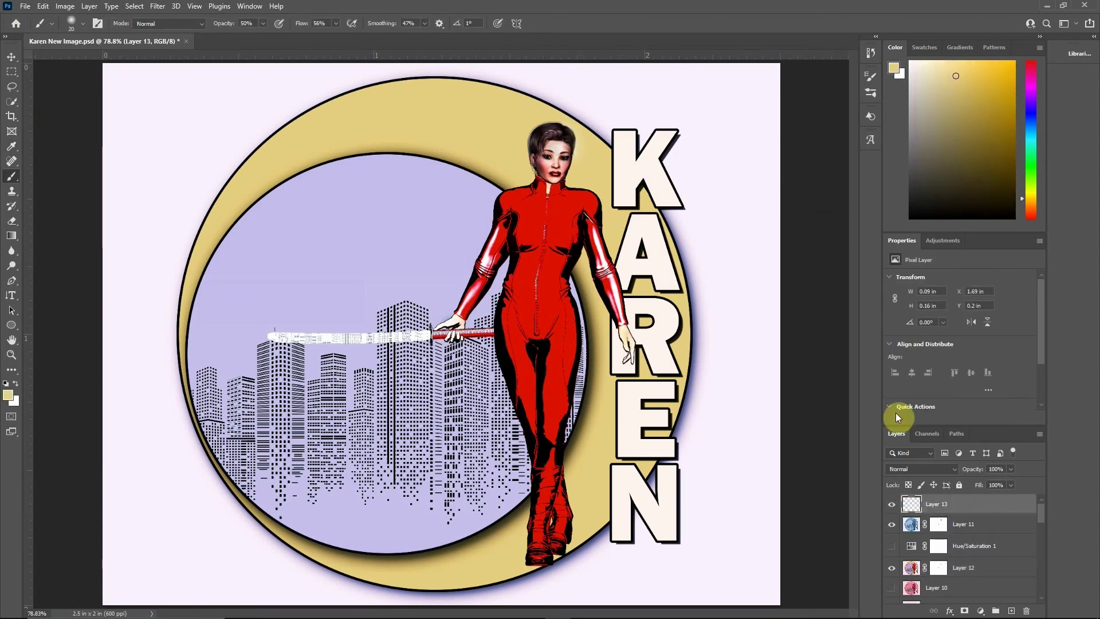
key("ctrl+shift+alt+e")
key("ctrl+s")
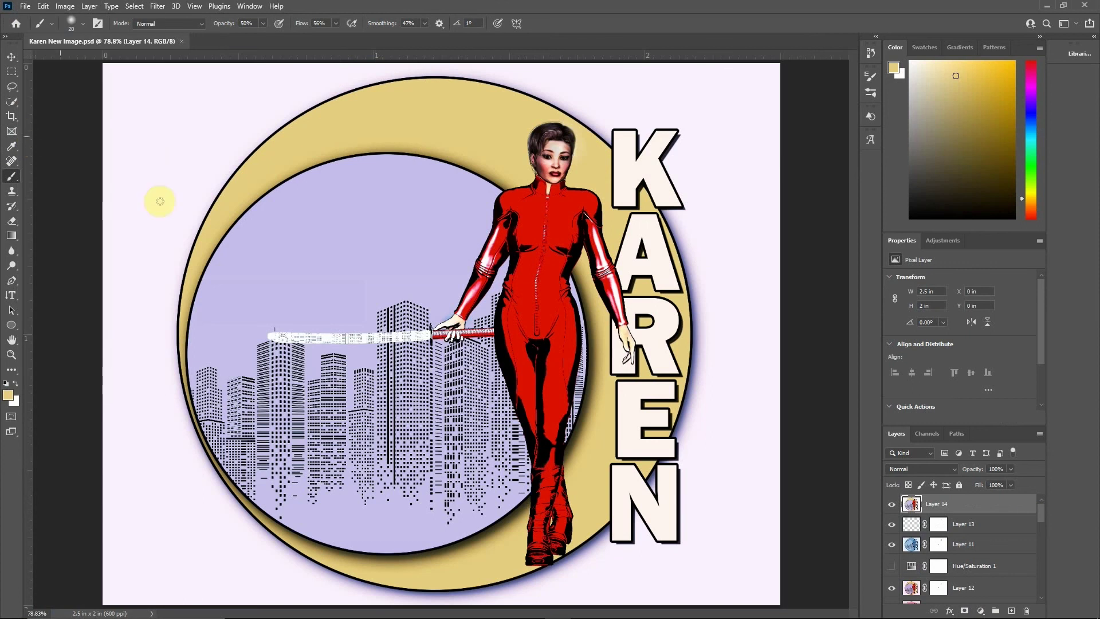
Step: Preview print settings with Scale to Fit Media in landscape, without printing
left_click(24, 6)
left_click(61, 364)
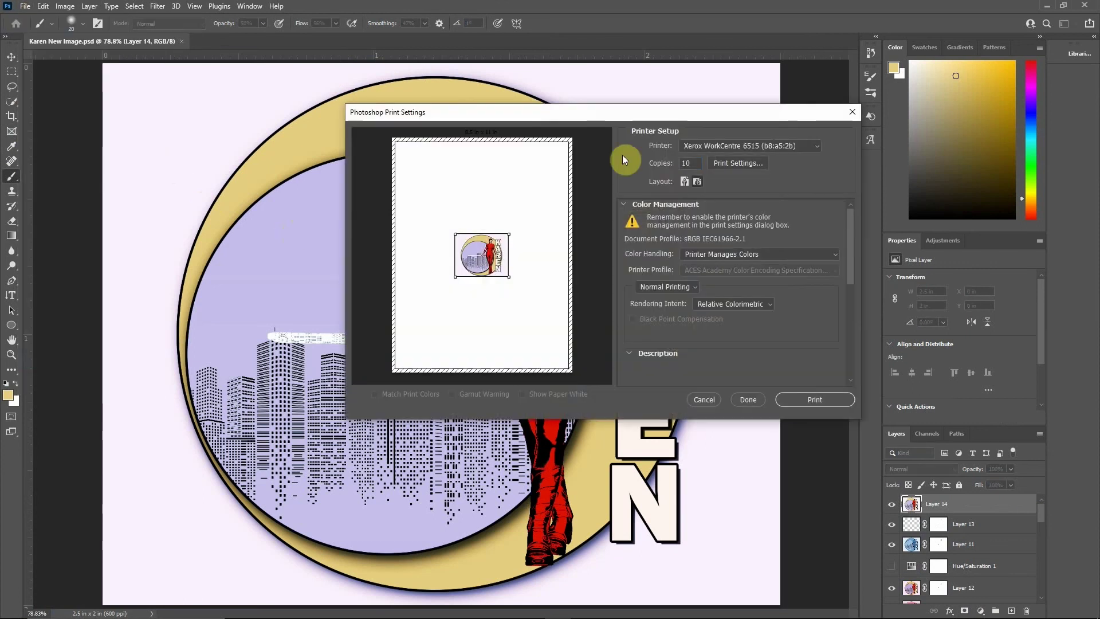
left_click_drag(850, 229, 859, 346)
left_click(634, 338)
left_click(698, 181)
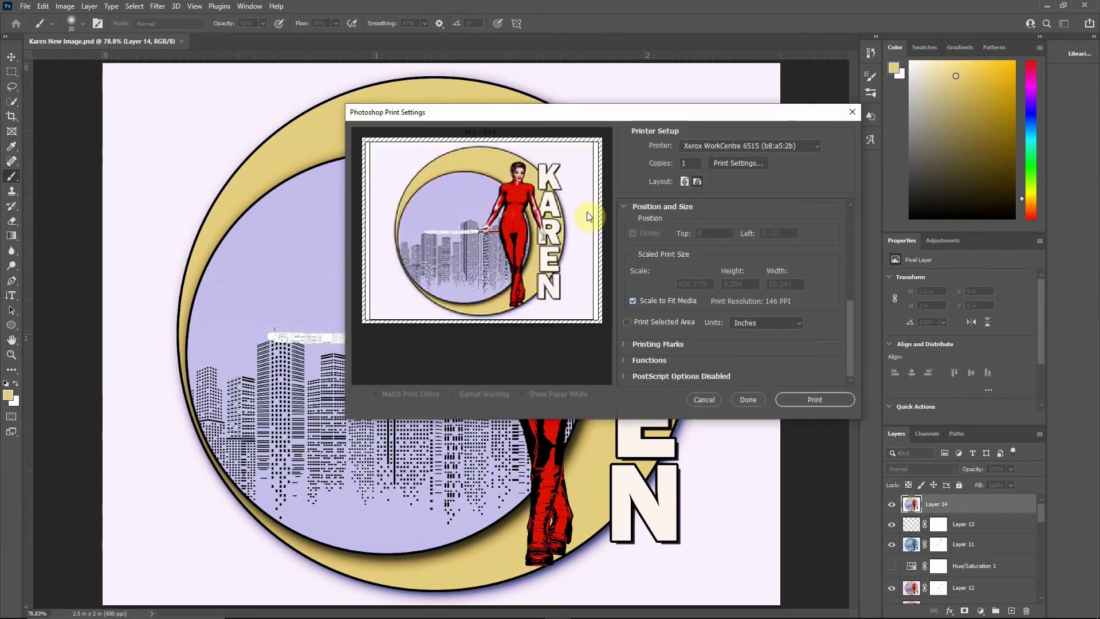
left_click(748, 399)
Step: Resize the image to 8 inches wide (8 × 6.4 in) and save
key("ctrl+alt+i")
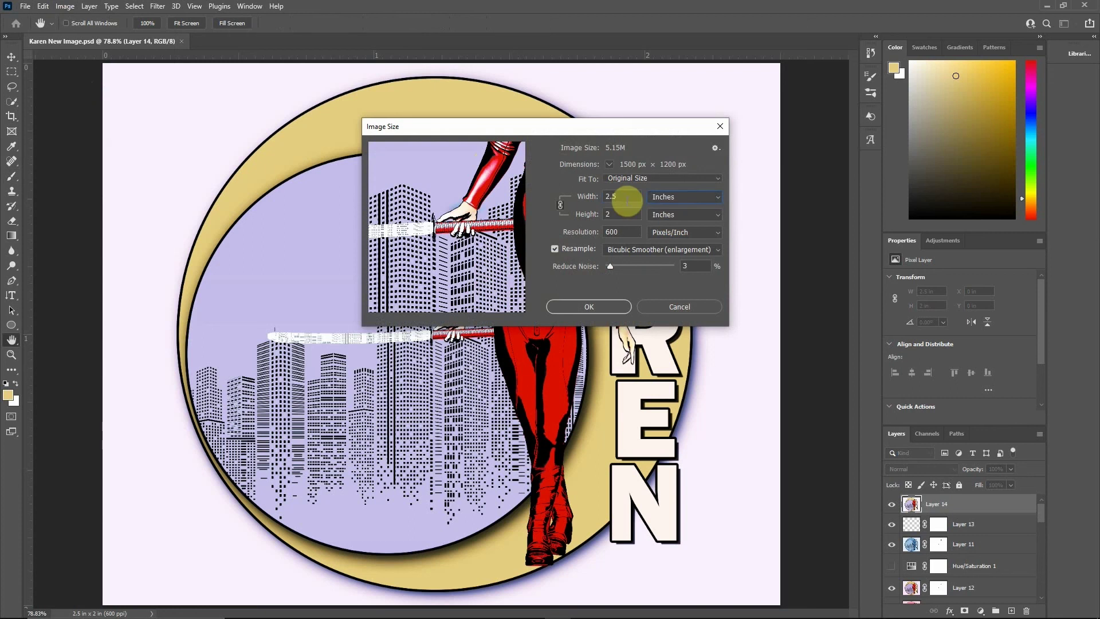
left_click(585, 308)
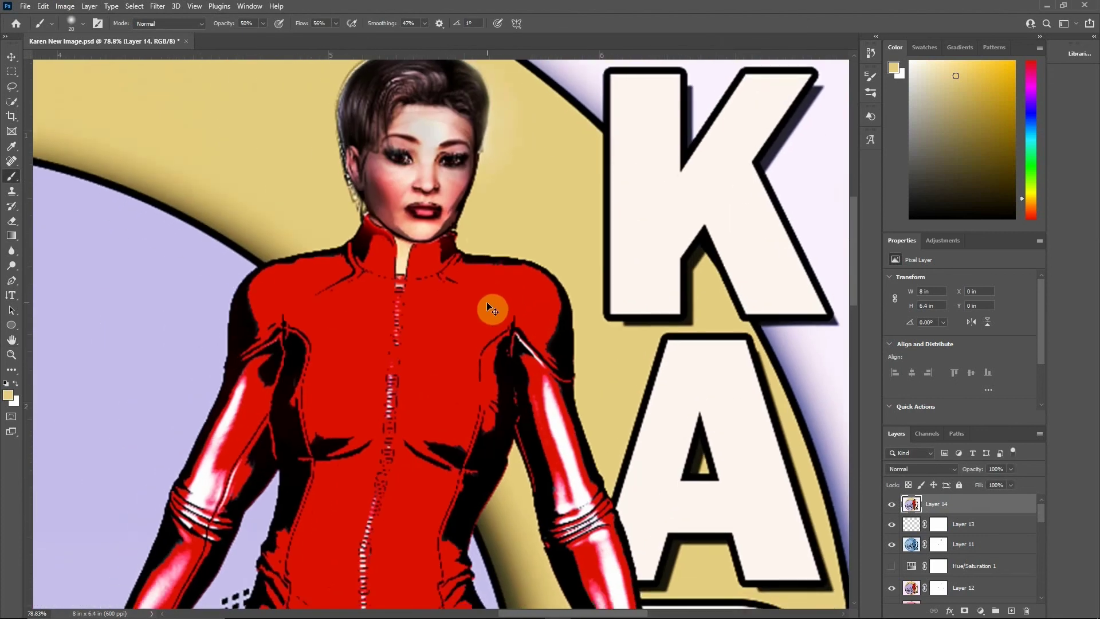
left_click(25, 6)
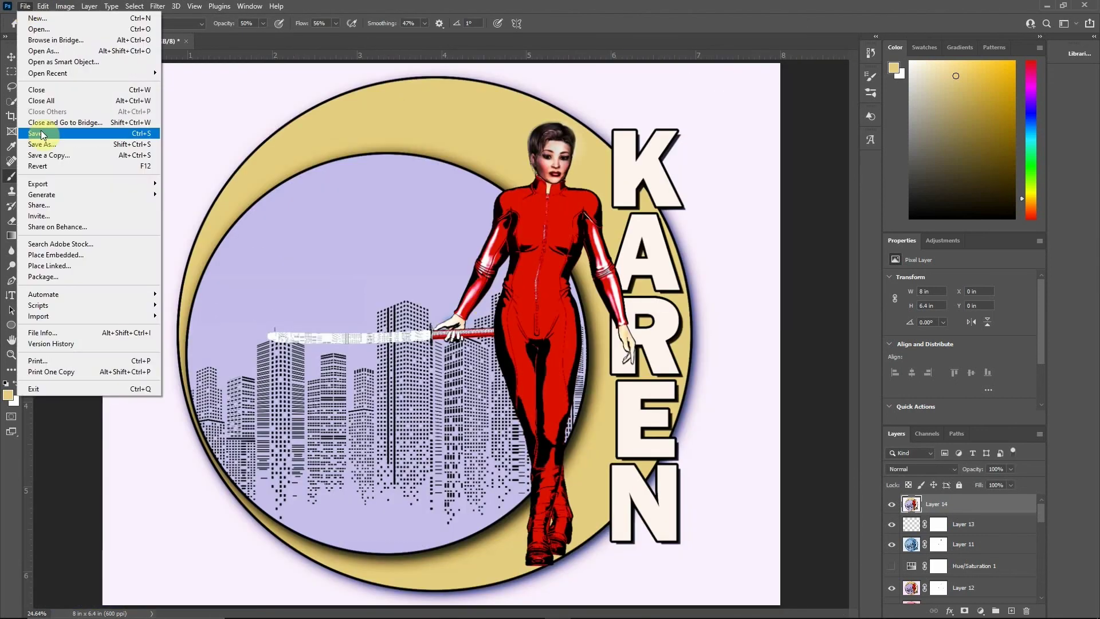
left_click(43, 135)
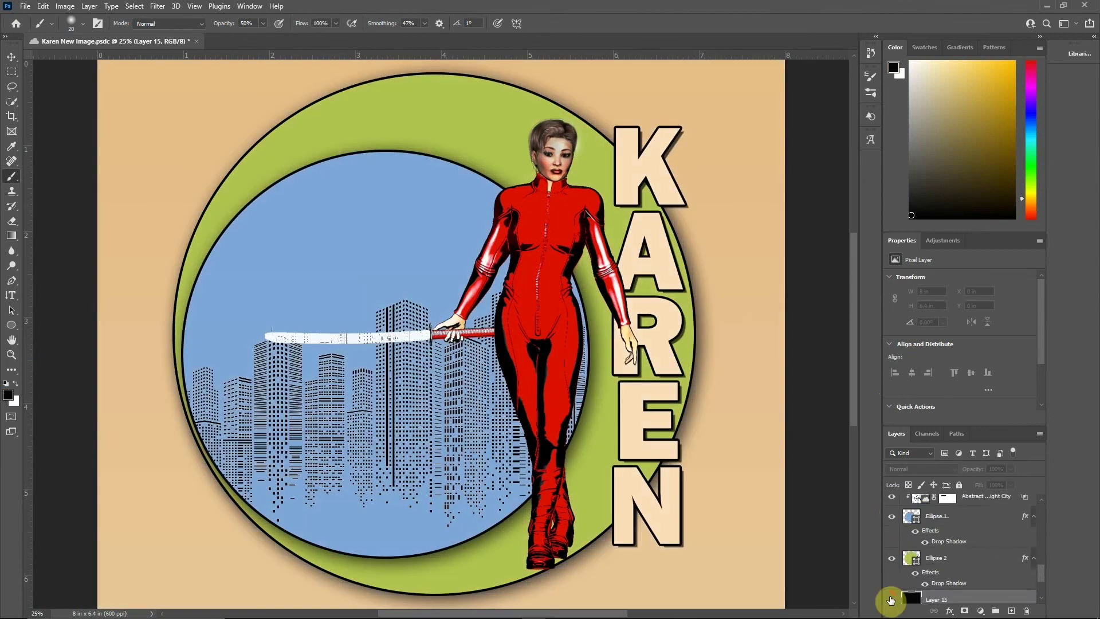
Step: Make the black background Layer 15 visible behind the finished poster
left_click(890, 600)
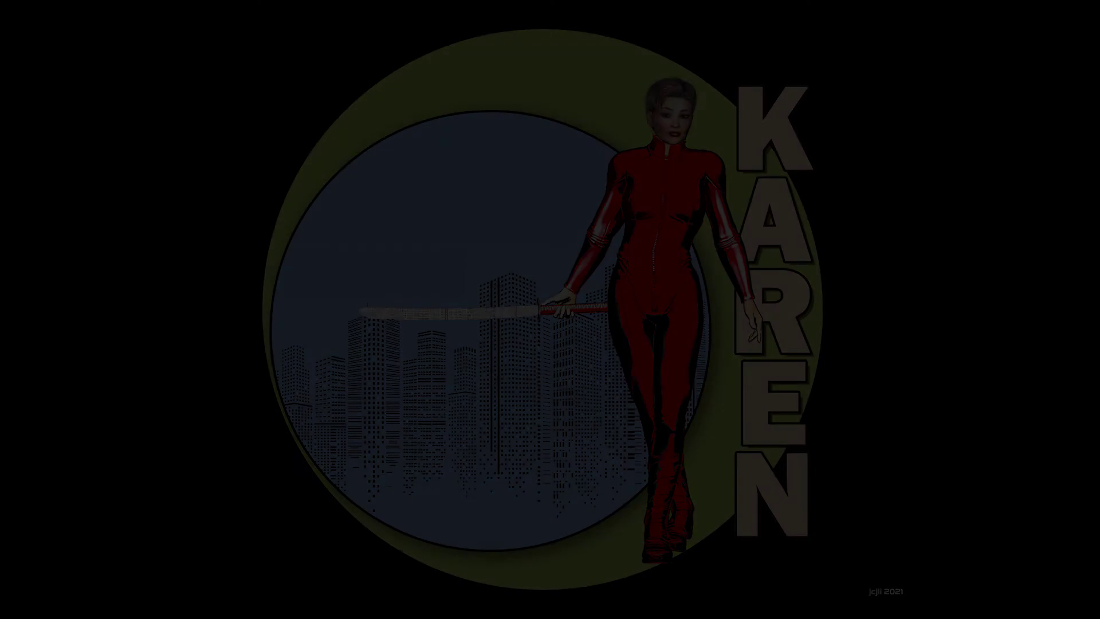